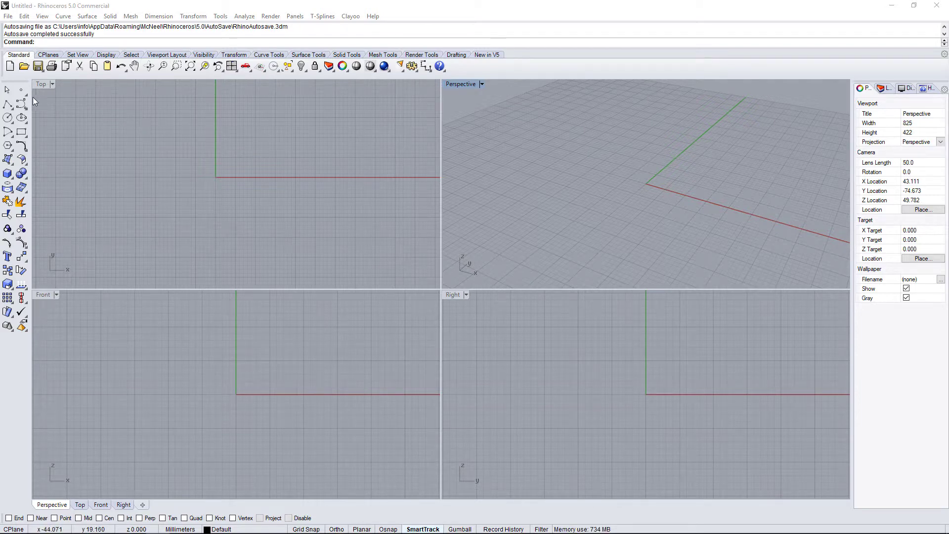
Draw an open three-segment polyline in the Top view, running across the green axis near the origin
{"action": "left_click", "coordinate": [7, 104]}
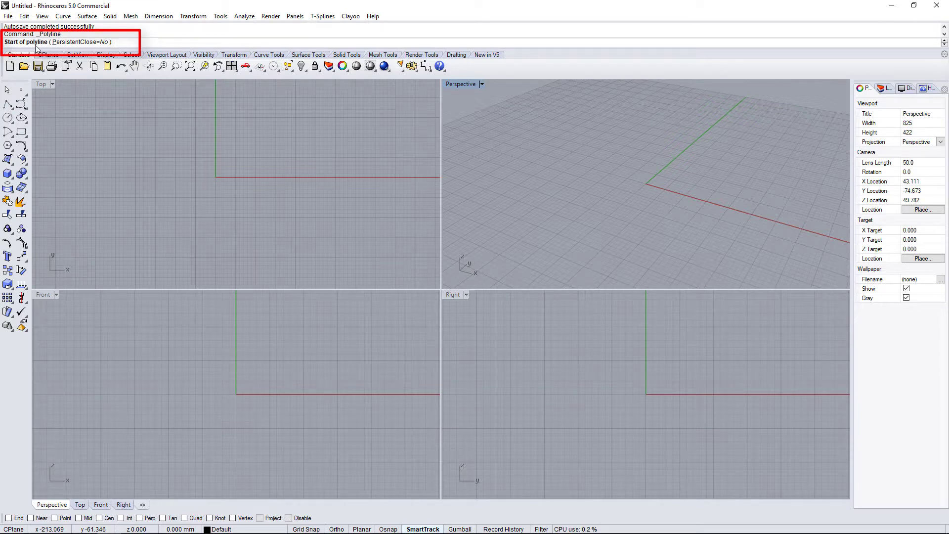
{"action": "left_click", "coordinate": [155, 193]}
{"action": "left_click", "coordinate": [131, 159]}
{"action": "left_click", "coordinate": [203, 134]}
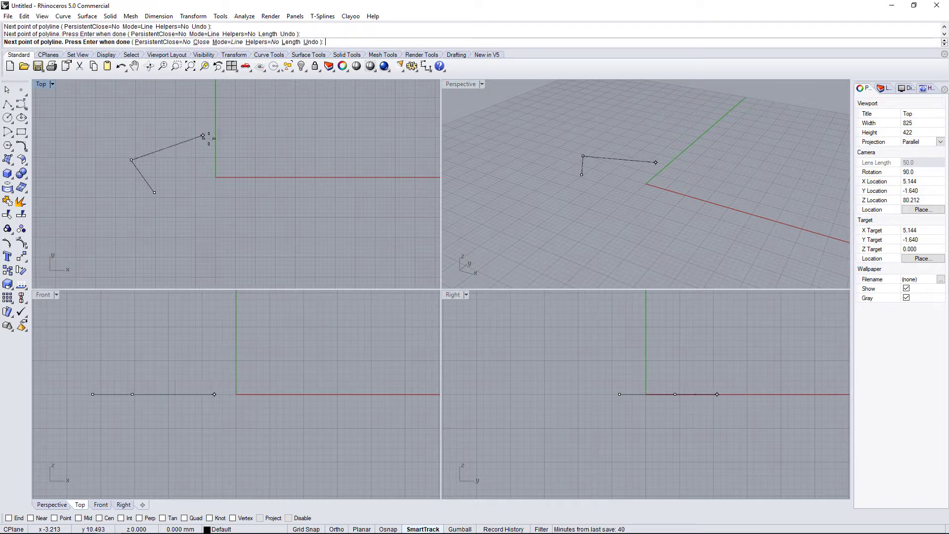
{"action": "left_click", "coordinate": [236, 156]}
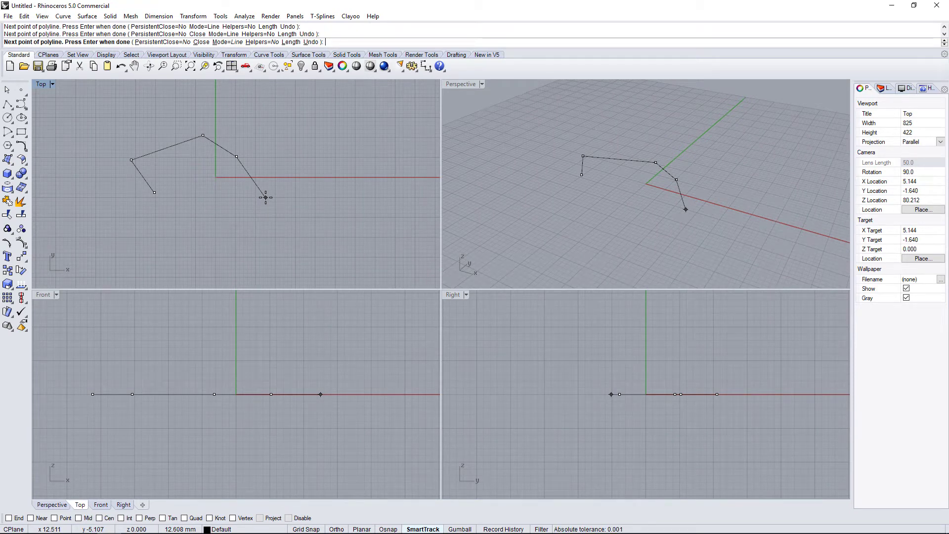
{"action": "key", "text": "space"}
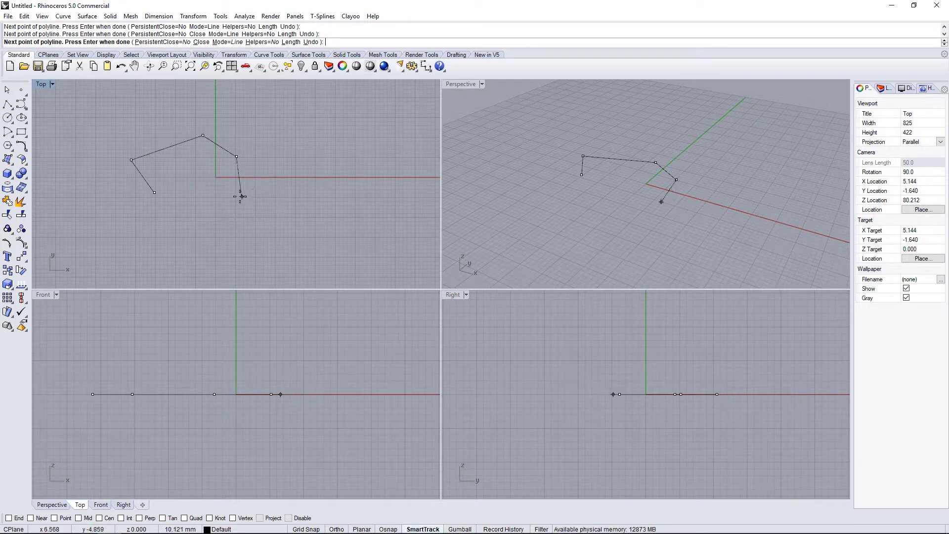
{"action": "key", "text": "space"}
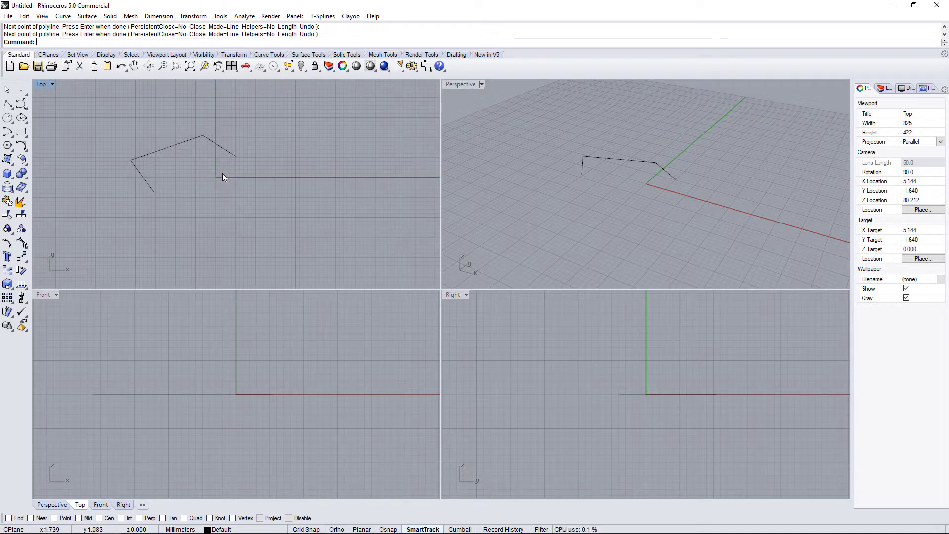
Draw a circle of radius 3 mm on the red axis beside the polyline in the Top view
{"action": "left_click", "coordinate": [8, 117]}
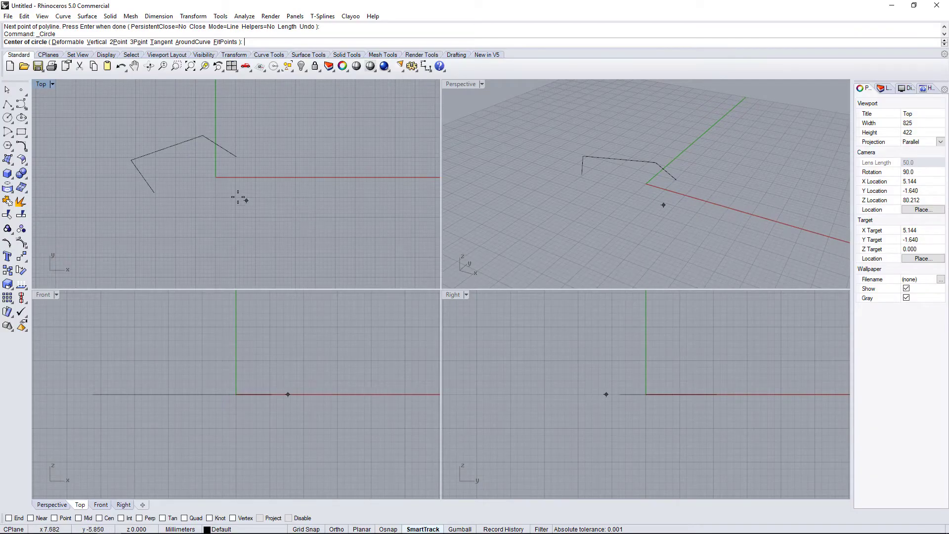
{"action": "left_click", "coordinate": [263, 176]}
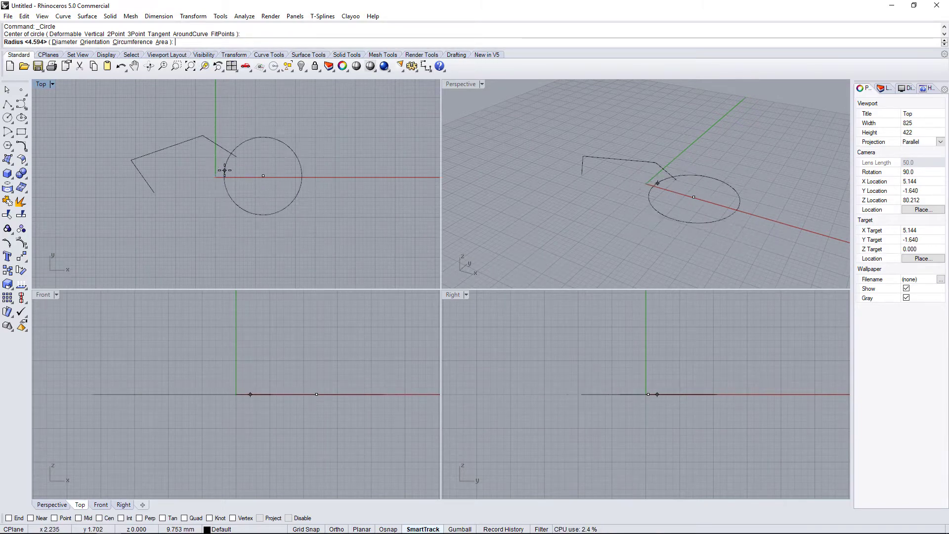
{"action": "type", "text": "3"}
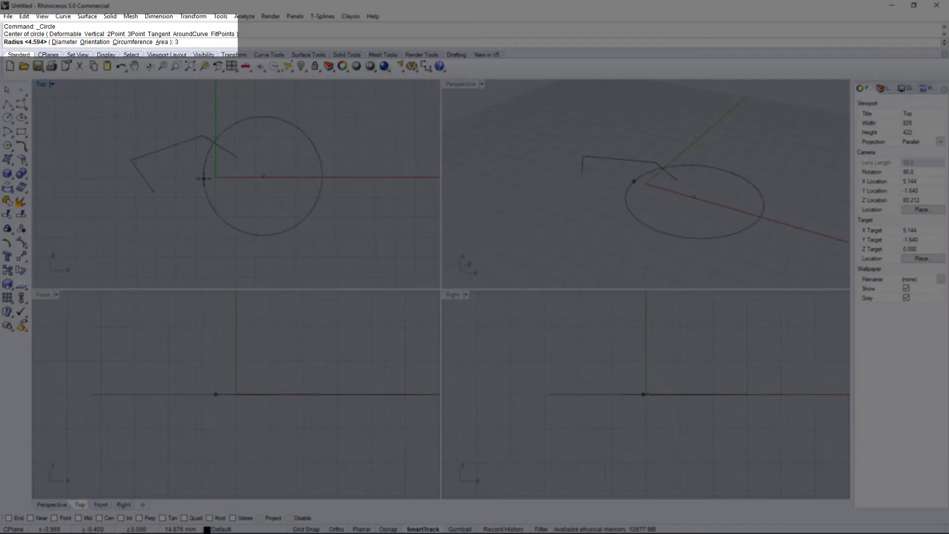
{"action": "key", "text": "Return"}
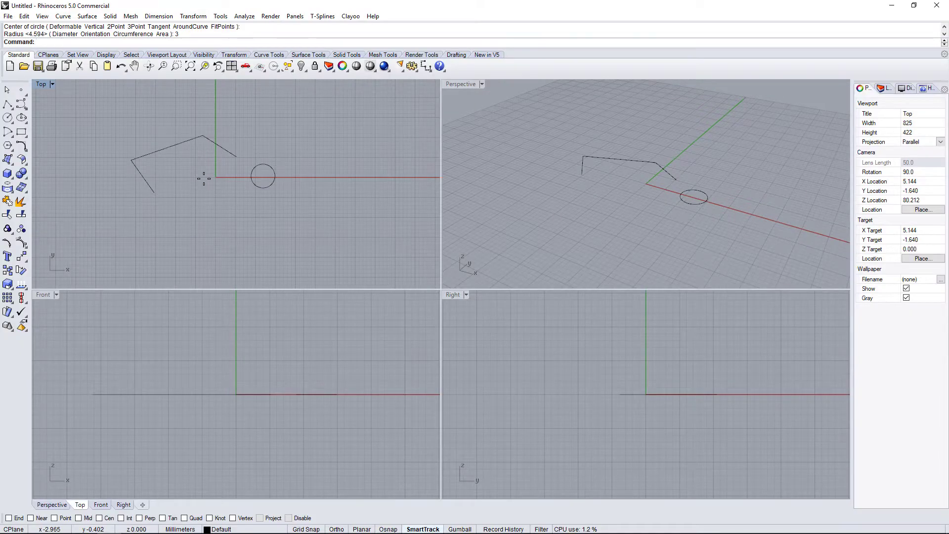
Select all curves in the model and delete them
{"action": "scroll", "coordinate": [225, 167], "scroll_direction": "up", "scroll_amount": 1}
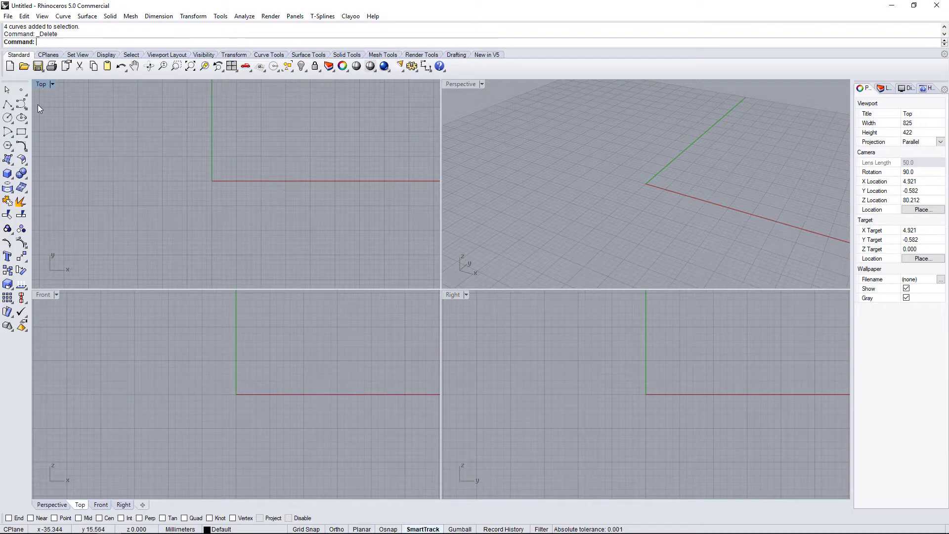
{"action": "key", "text": "ctrl+a"}
{"action": "key", "text": "Delete"}
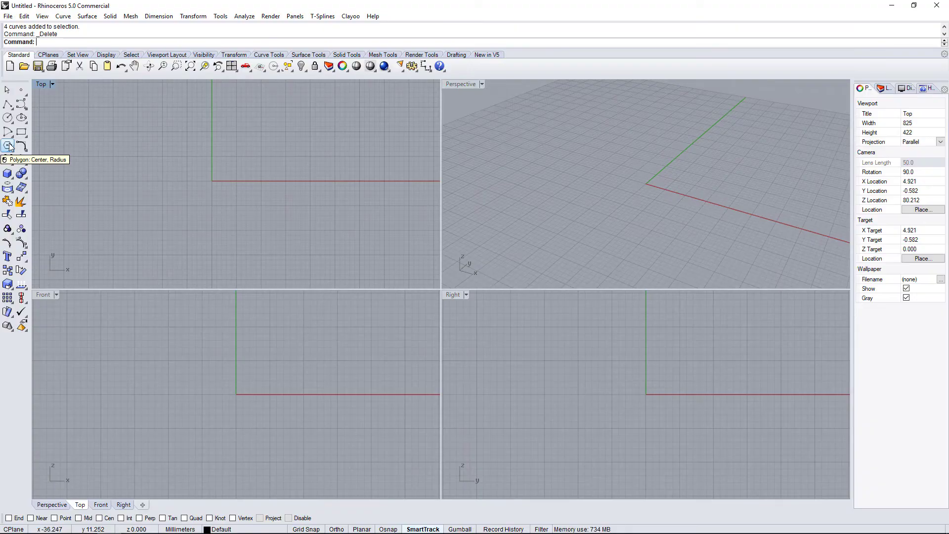
Draw an inscribed 12-sided polygon in the Top view, centred just beside the origin and enclosing it
{"action": "left_click", "coordinate": [8, 145]}
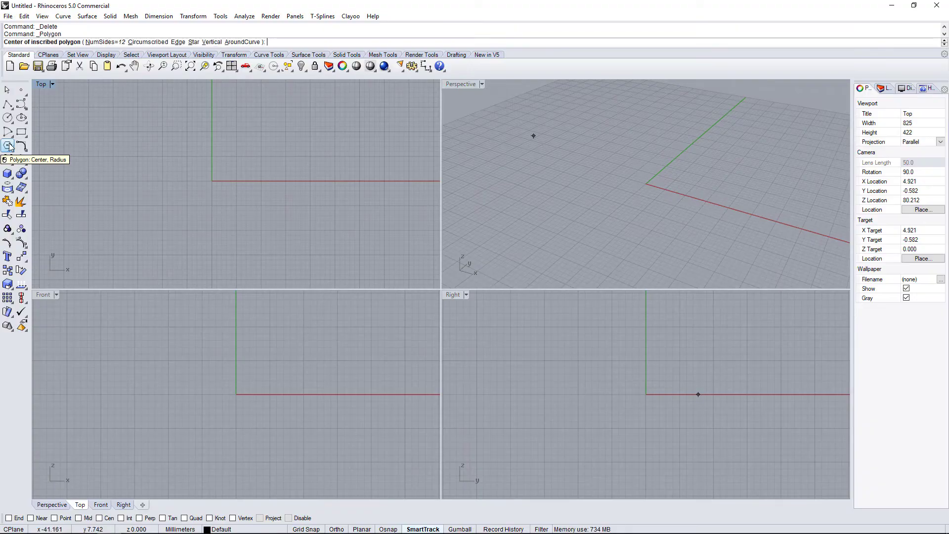
{"action": "left_click", "coordinate": [204, 163]}
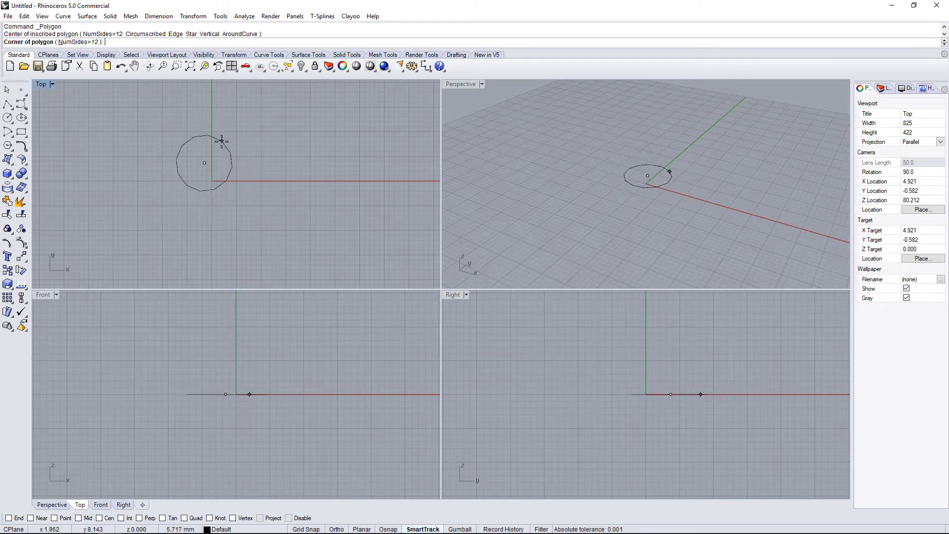
{"action": "double_click", "coordinate": [41, 84]}
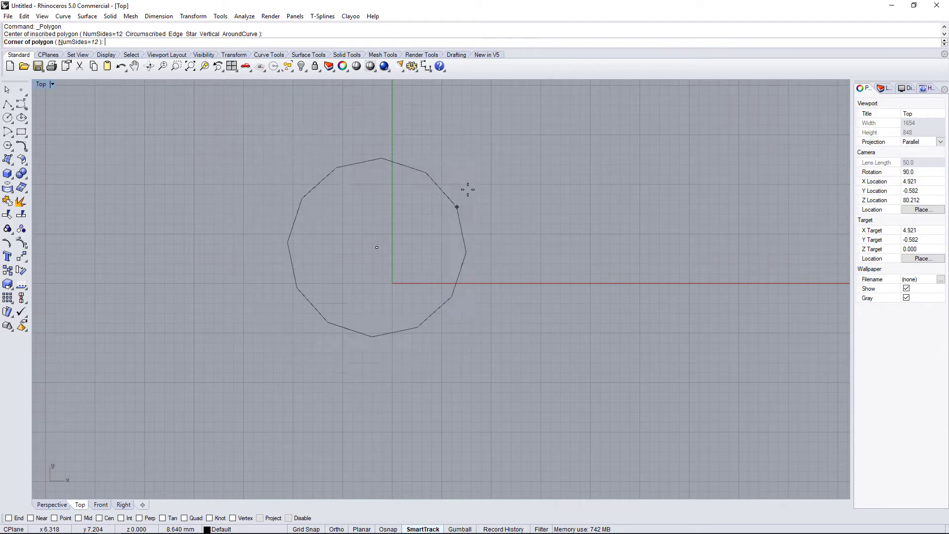
{"action": "left_click", "coordinate": [487, 231]}
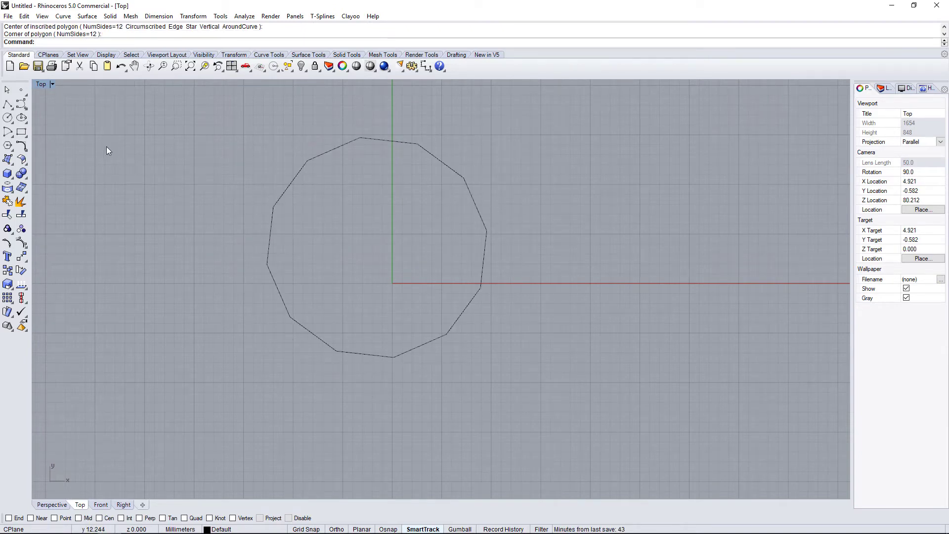
Draw a circle smaller than the polygon, off its upper-left side in the Top view
{"action": "left_click", "coordinate": [11, 118]}
{"action": "left_click", "coordinate": [202, 170]}
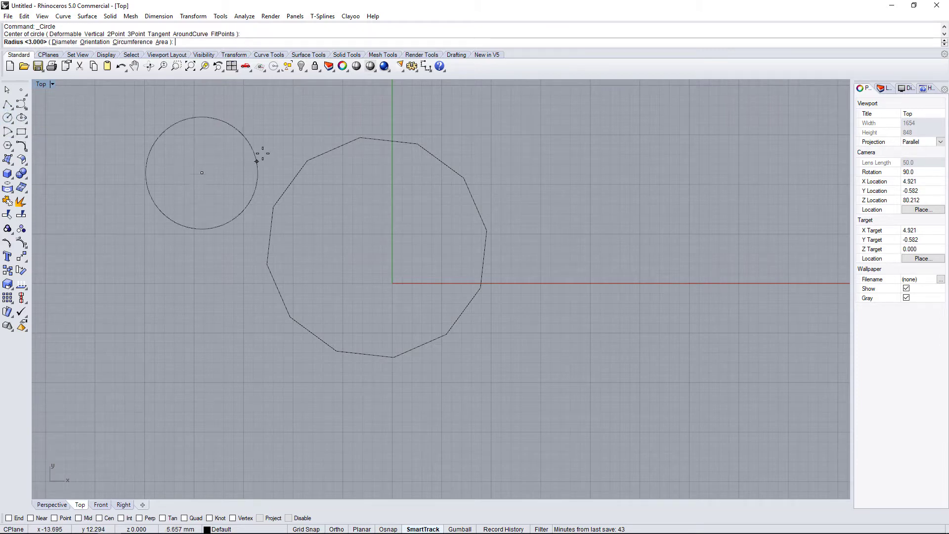
{"action": "left_click", "coordinate": [269, 148]}
Draw an open three-segment polyline arching above the circle and the polygon
{"action": "scroll", "coordinate": [266, 151], "scroll_direction": "down", "scroll_amount": 4}
{"action": "right_click_drag", "start_coordinate": [267, 155], "coordinate": [300, 254]}
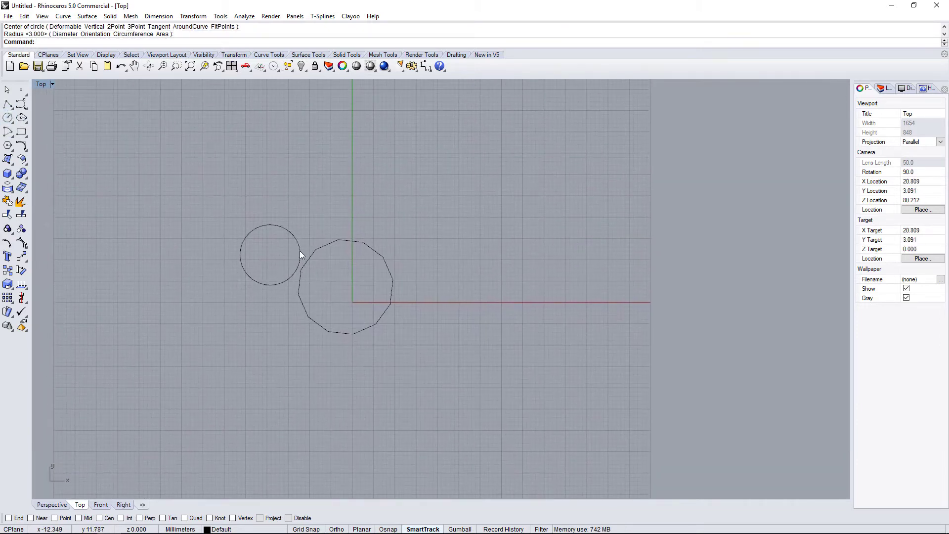
{"action": "left_click", "coordinate": [7, 104]}
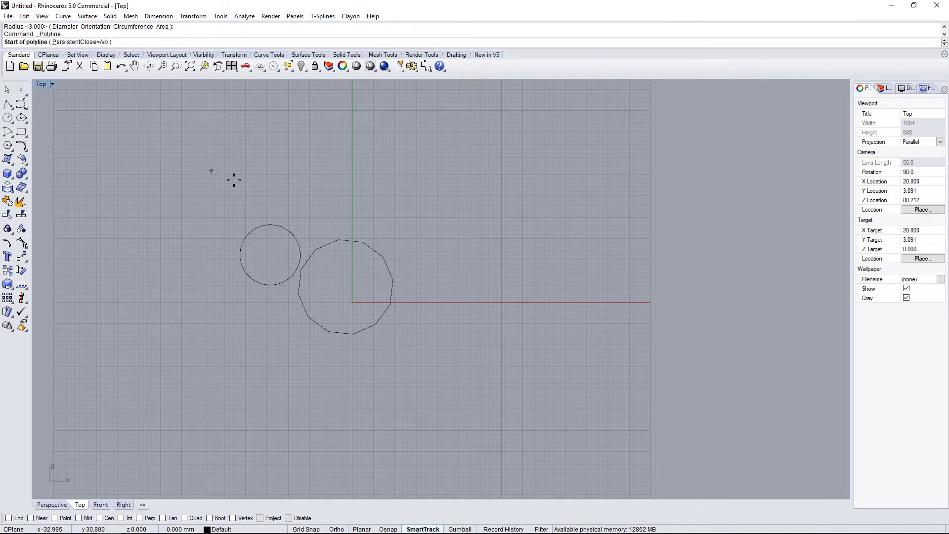
{"action": "left_click", "coordinate": [246, 185]}
{"action": "left_click", "coordinate": [305, 161]}
{"action": "left_click", "coordinate": [401, 185]}
{"action": "left_click", "coordinate": [433, 214]}
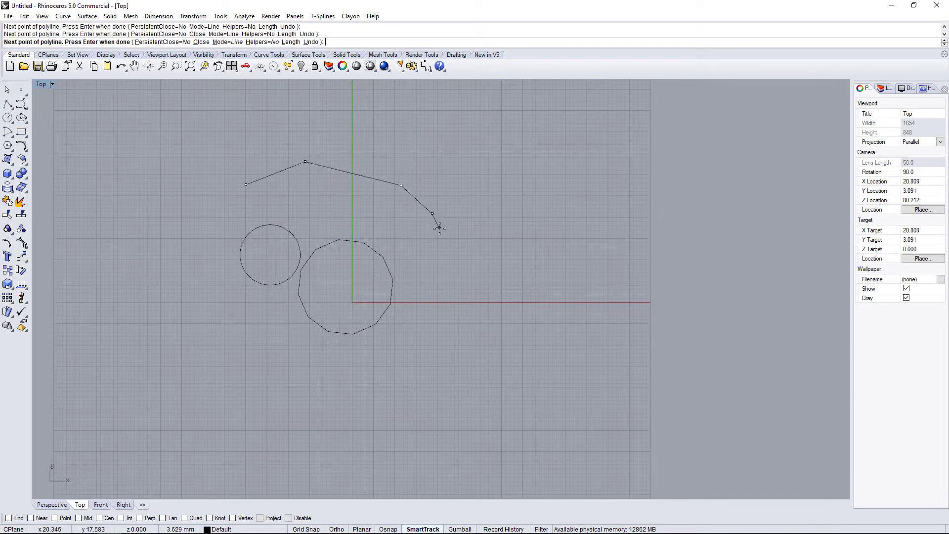
{"action": "key", "text": "Return"}
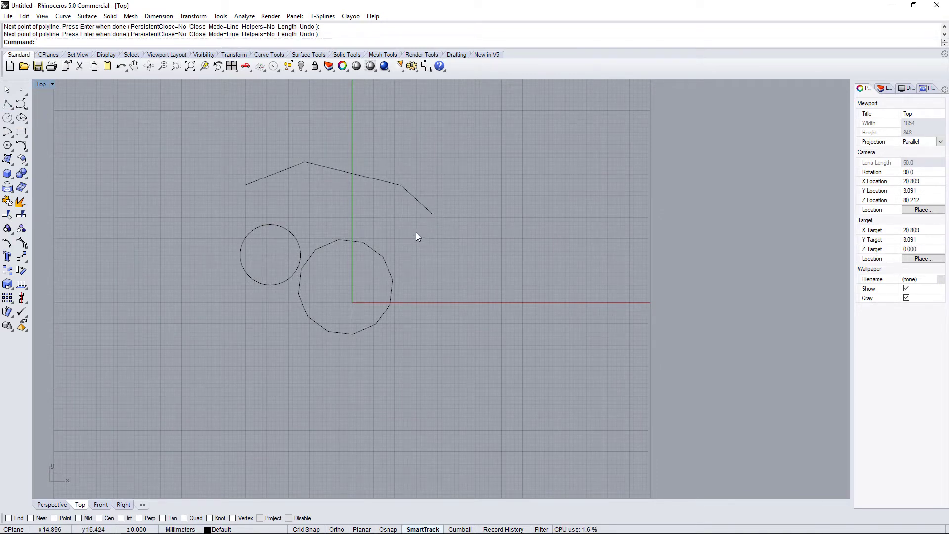
Draw a small degree-3 control point curve with four points, arching up and over to the left of the polyline
{"action": "left_click", "coordinate": [20, 105]}
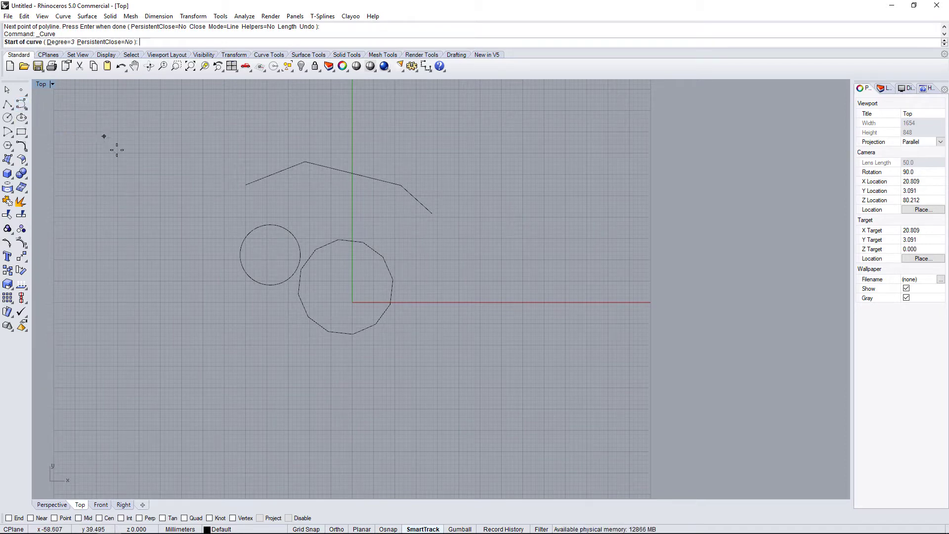
{"action": "left_click", "coordinate": [142, 169]}
{"action": "left_click", "coordinate": [168, 148]}
{"action": "left_click", "coordinate": [205, 166]}
{"action": "left_click", "coordinate": [222, 205]}
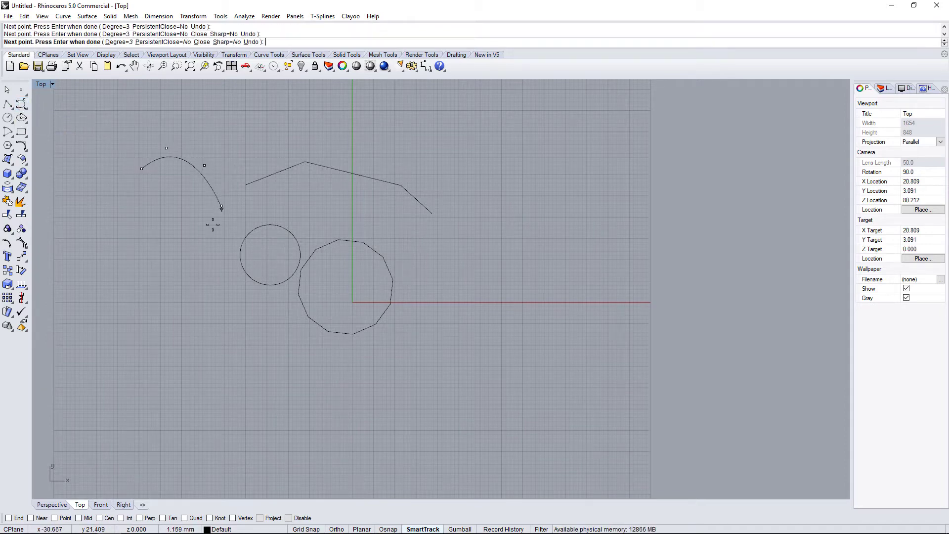
{"action": "key", "text": "Return"}
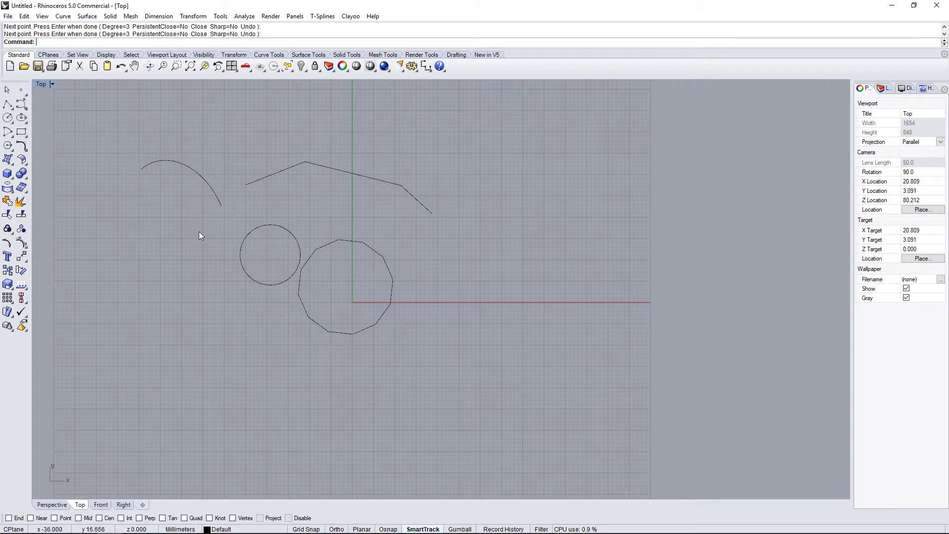
Draw a long degree-3 control point curve with four points, arching above the polyline
{"action": "key", "text": "Return"}
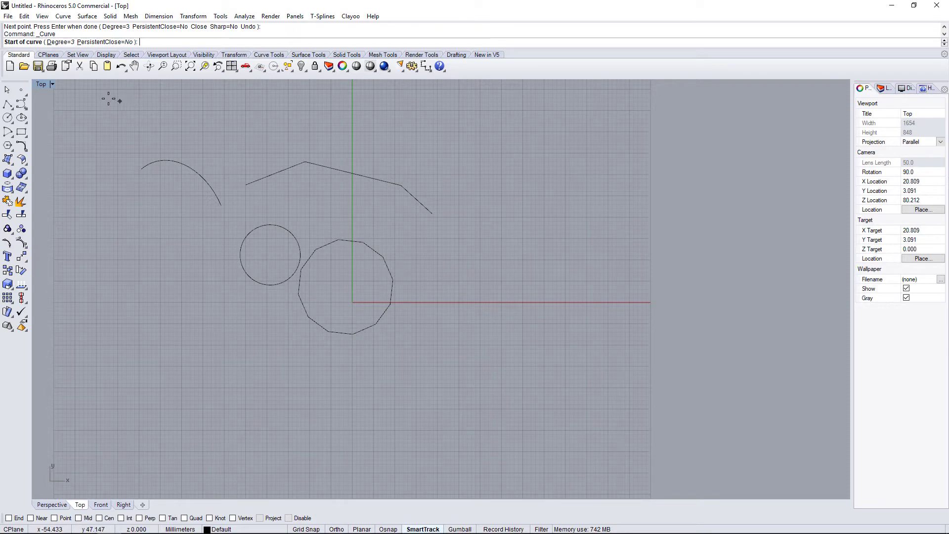
{"action": "left_click", "coordinate": [254, 132]}
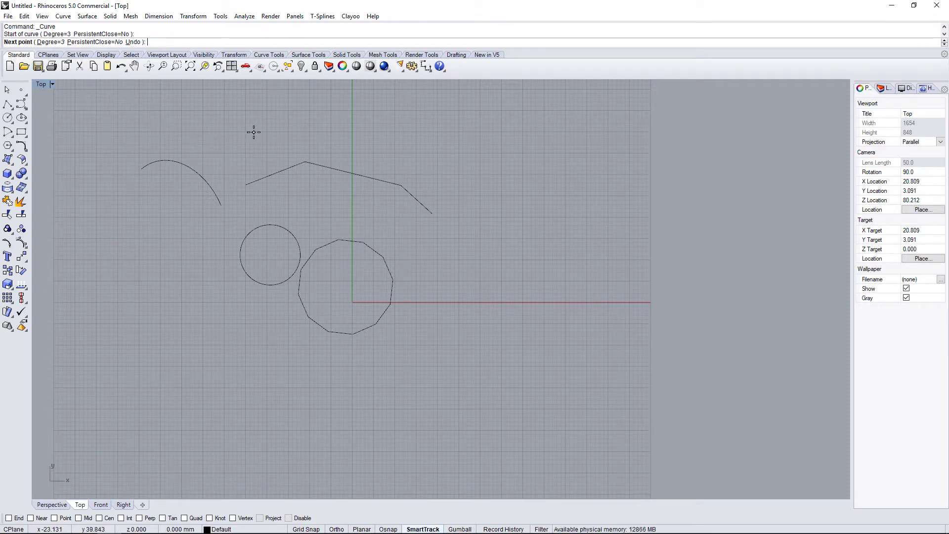
{"action": "left_click", "coordinate": [296, 113]}
{"action": "left_click", "coordinate": [439, 128]}
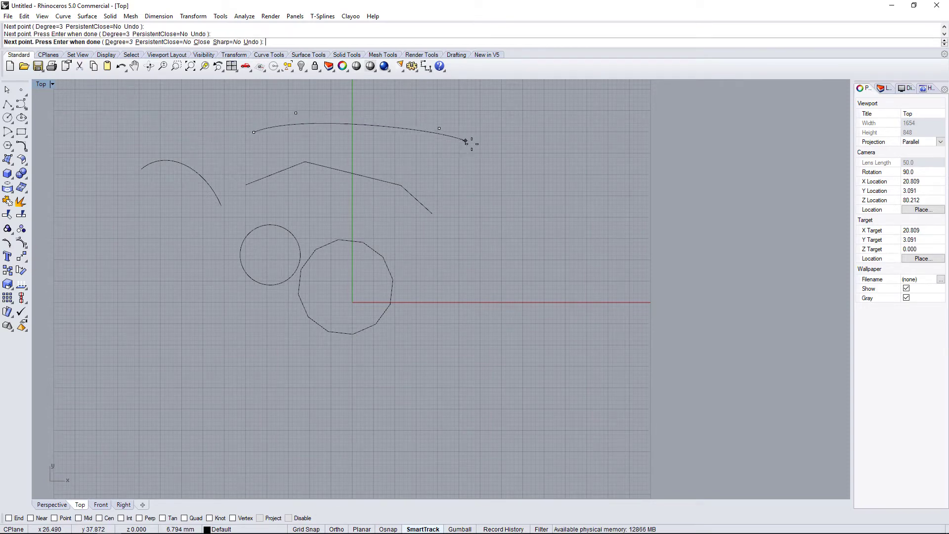
{"action": "left_click", "coordinate": [518, 188]}
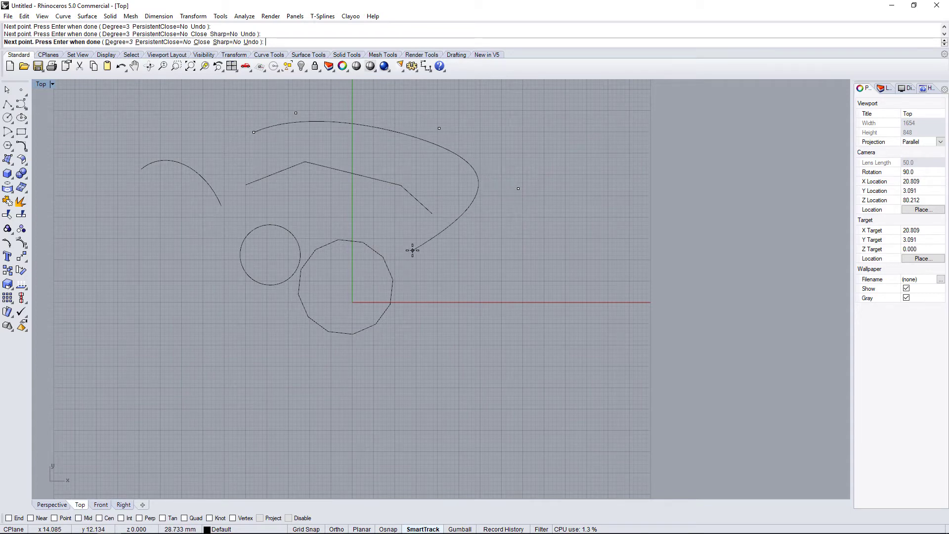
{"action": "key", "text": "Return"}
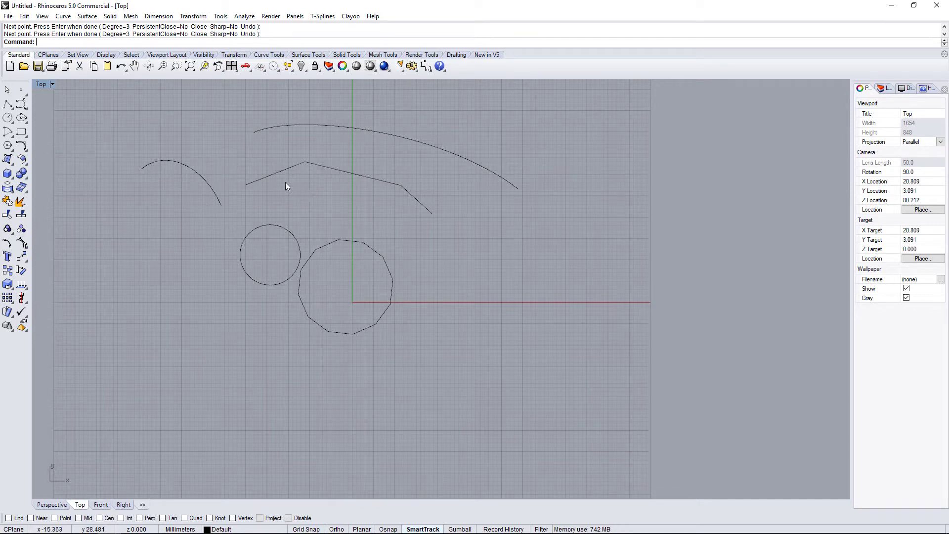
Select the long curve, the polyline and the small curve one at a time, and clear the selection
{"action": "left_click", "coordinate": [373, 131]}
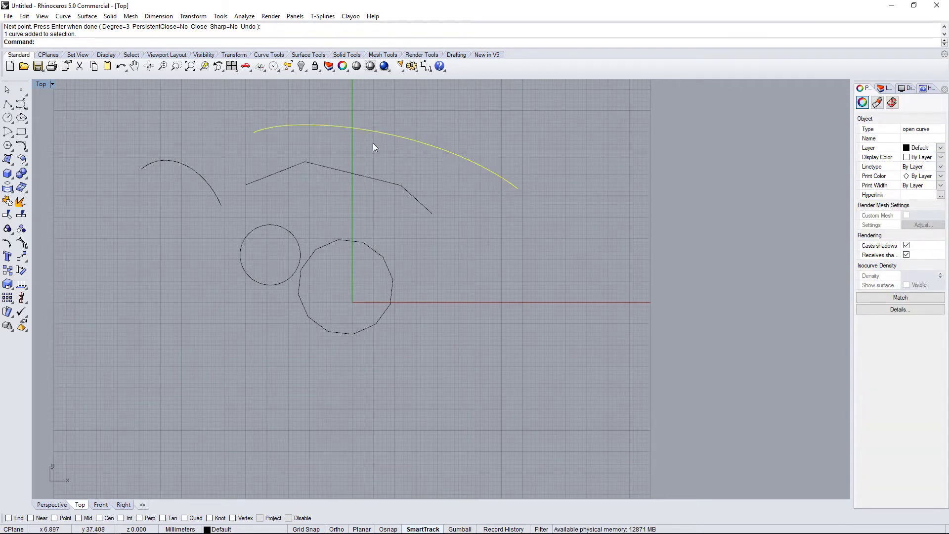
{"action": "left_click", "coordinate": [360, 182]}
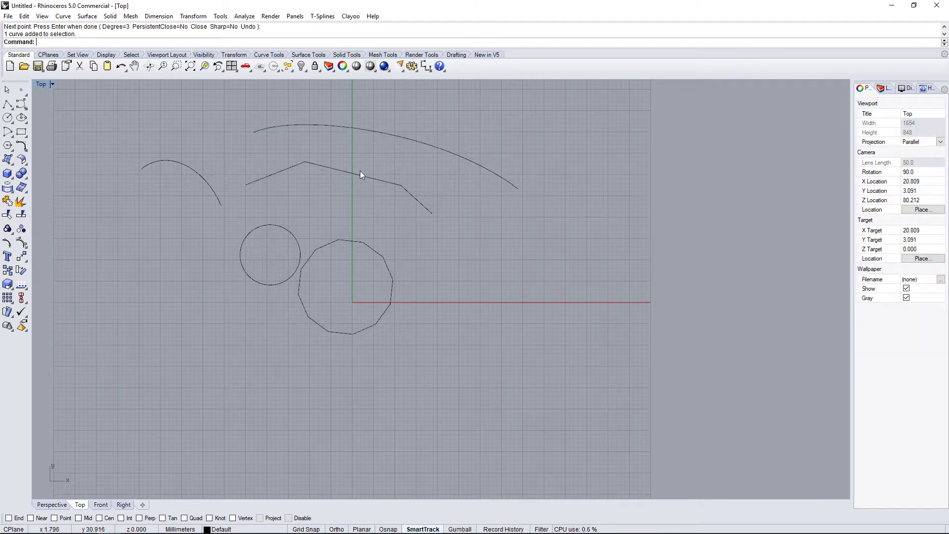
{"action": "left_click", "coordinate": [360, 174]}
{"action": "left_click", "coordinate": [210, 187]}
{"action": "left_click", "coordinate": [432, 113]}
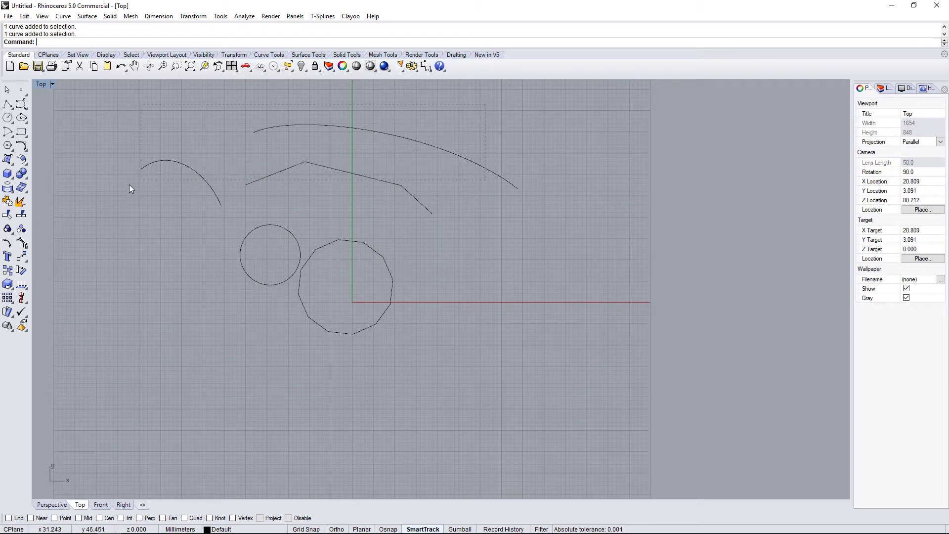
Select all five curves with a crossing window that touches each of them
{"action": "left_click_drag", "start_coordinate": [129, 187], "coordinate": [122, 201]}
{"action": "left_click_drag", "start_coordinate": [193, 197], "coordinate": [157, 216]}
{"action": "left_click_drag", "start_coordinate": [169, 188], "coordinate": [187, 186]}
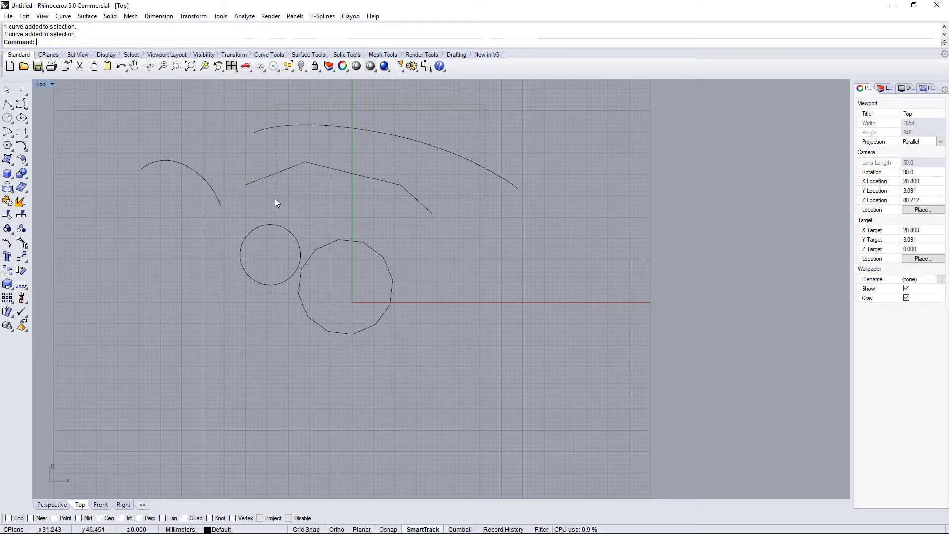
{"action": "left_click_drag", "start_coordinate": [276, 202], "coordinate": [182, 257]}
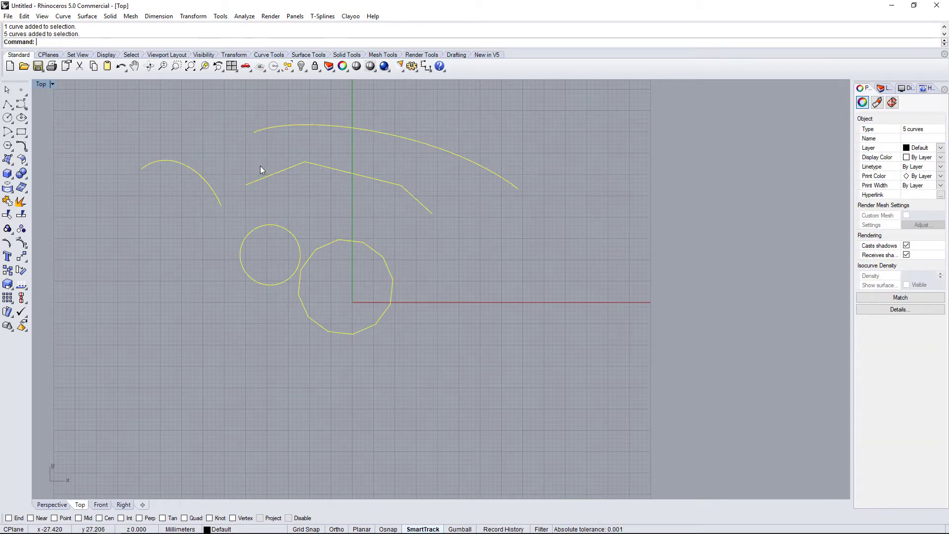
Sweep another crossing window over the curves, and select only the small curve by fully enclosing it in a selection window
{"action": "left_click_drag", "start_coordinate": [394, 102], "coordinate": [193, 235]}
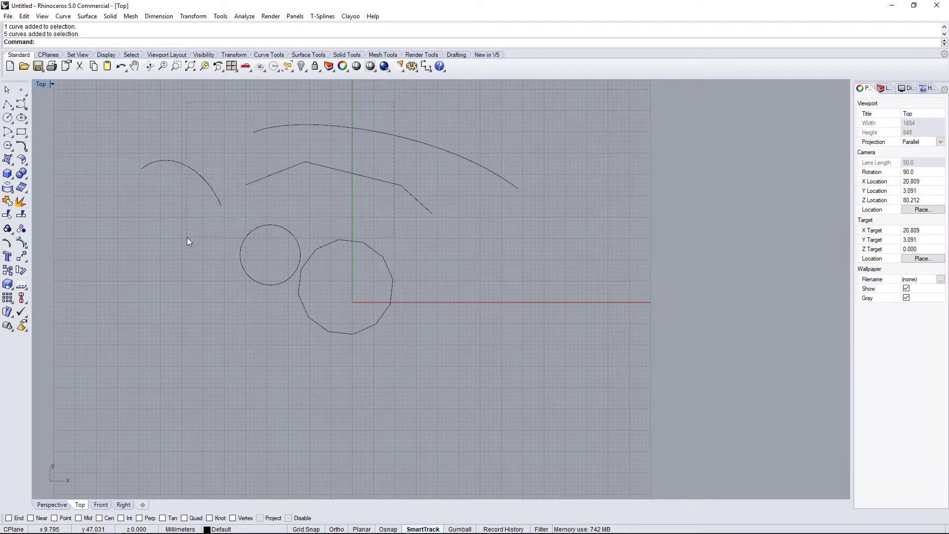
{"action": "left_click_drag", "start_coordinate": [186, 237], "coordinate": [187, 237]}
{"action": "left_click_drag", "start_coordinate": [126, 90], "coordinate": [397, 254]}
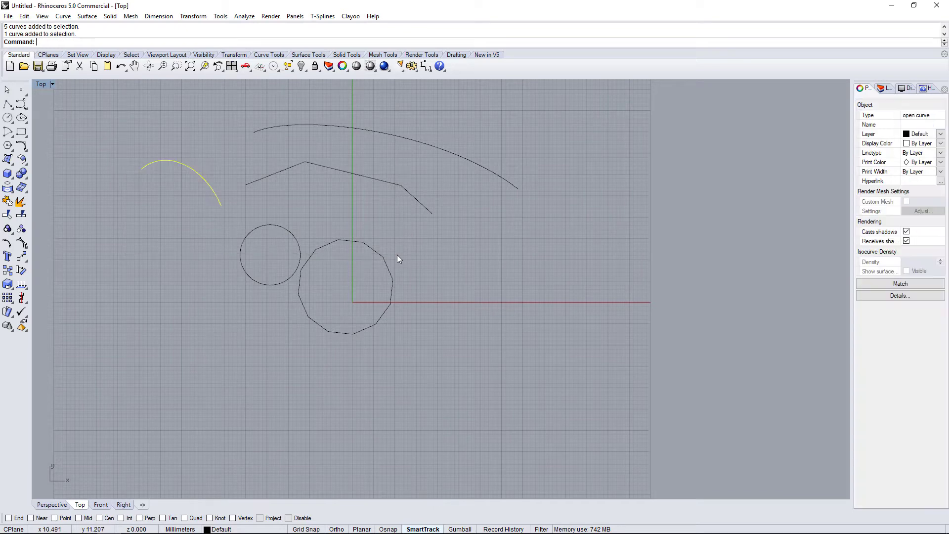
Delete the small curve using an enclosing window, and the long curve and polyline using a crossing window
{"action": "key", "text": "Escape"}
{"action": "left_click_drag", "start_coordinate": [122, 120], "coordinate": [395, 256]}
{"action": "key", "text": "Delete"}
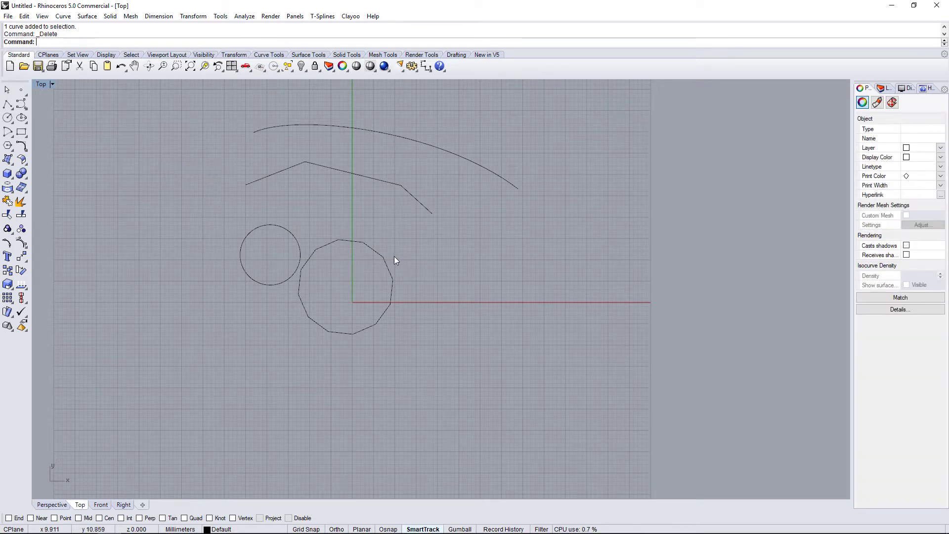
{"action": "left_click_drag", "start_coordinate": [321, 179], "coordinate": [315, 172]}
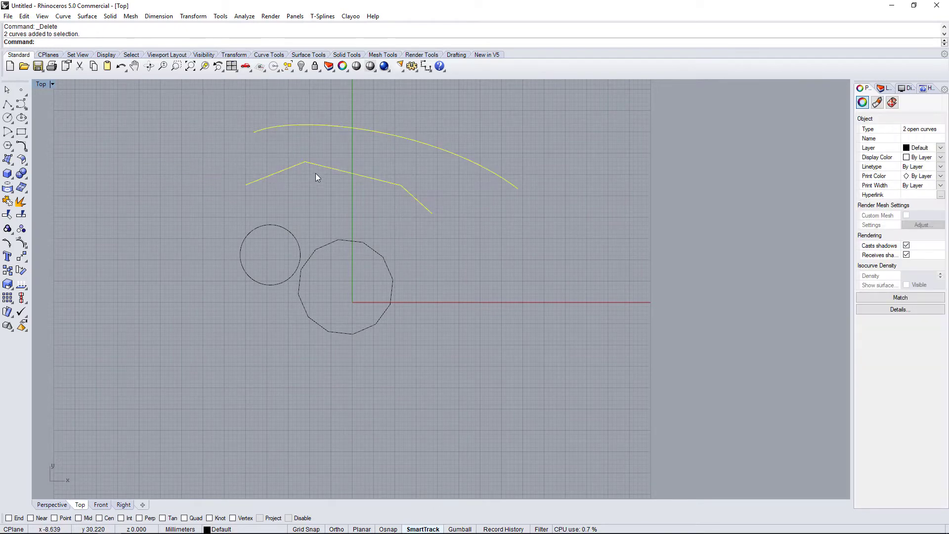
{"action": "key", "text": "Delete"}
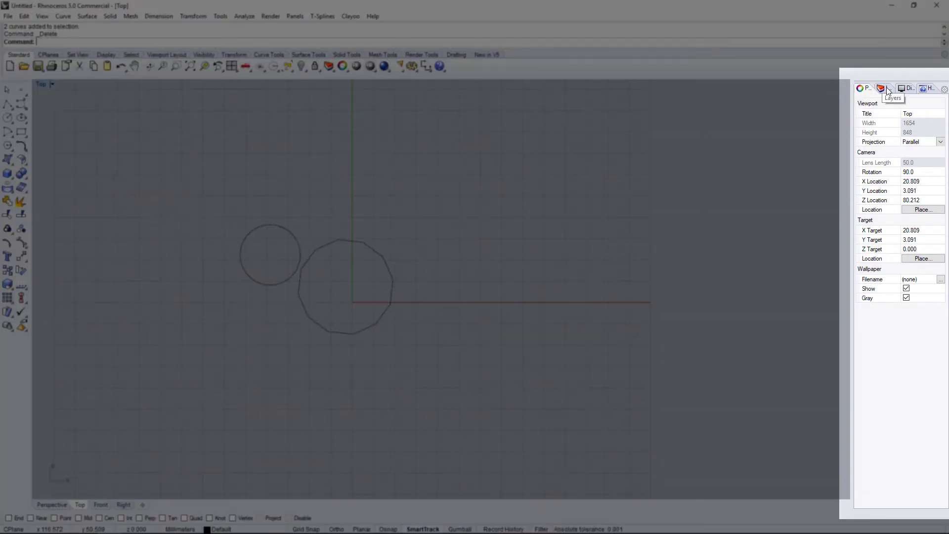
Show the layer list and delete the Lines and SHank layers
{"action": "left_click", "coordinate": [885, 89]}
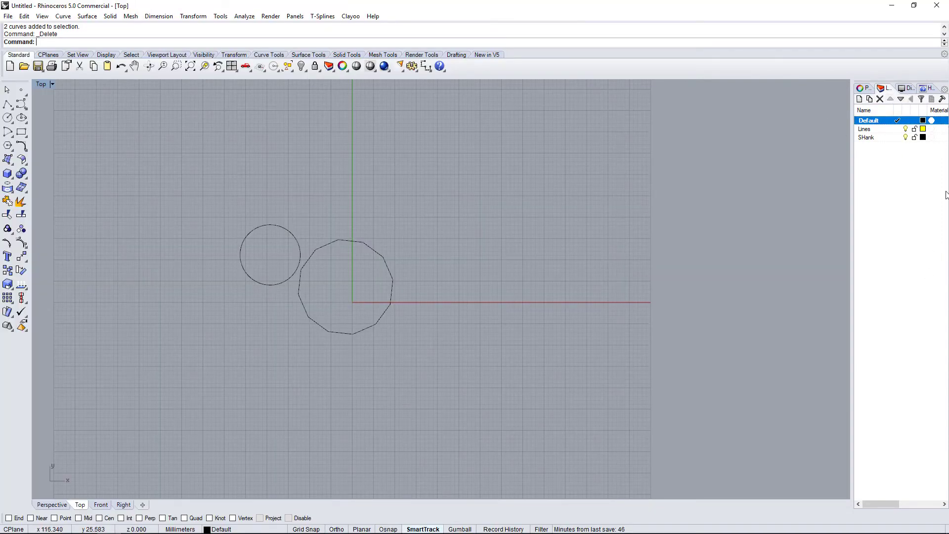
{"action": "left_click", "coordinate": [862, 130]}
{"action": "key", "text": "Delete"}
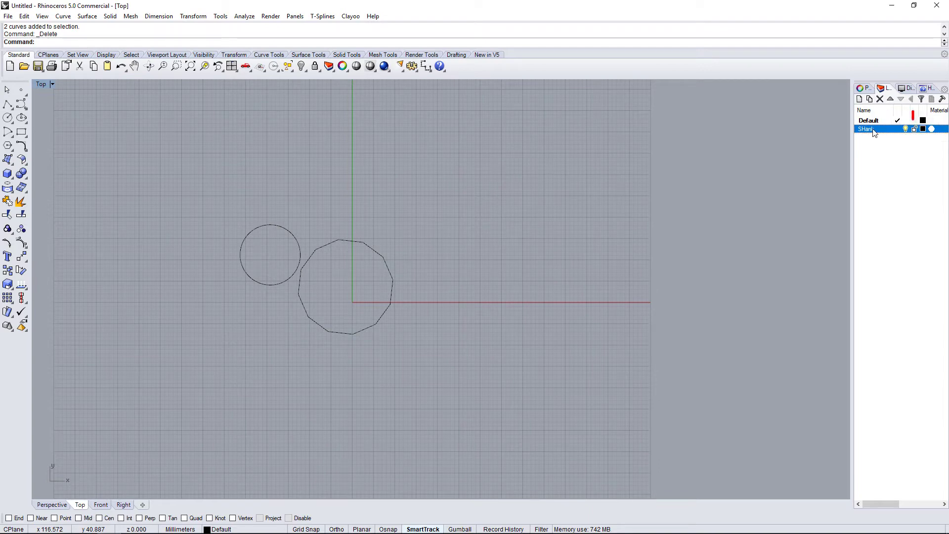
{"action": "key", "text": "Delete"}
Set the Default layer's color to Red and rename the layer Line
{"action": "left_click", "coordinate": [923, 121]}
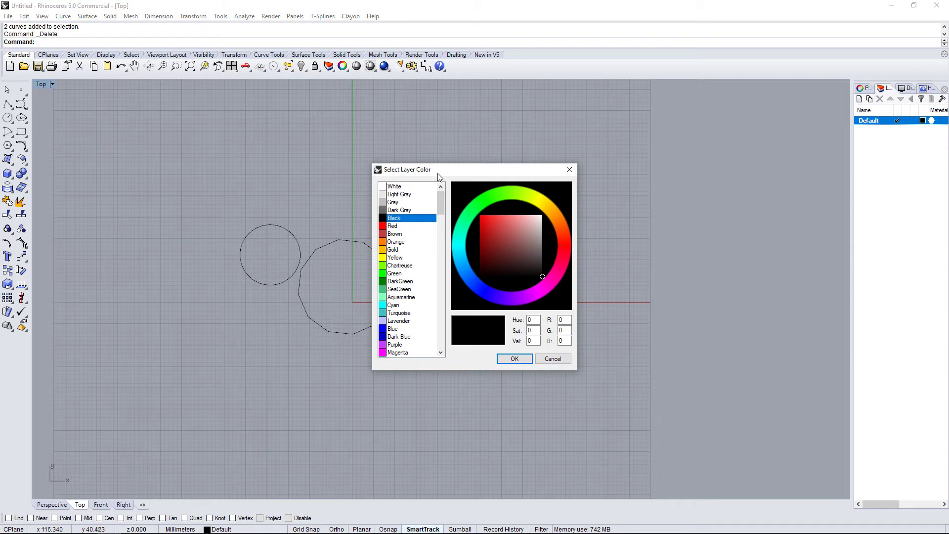
{"action": "left_click", "coordinate": [395, 227]}
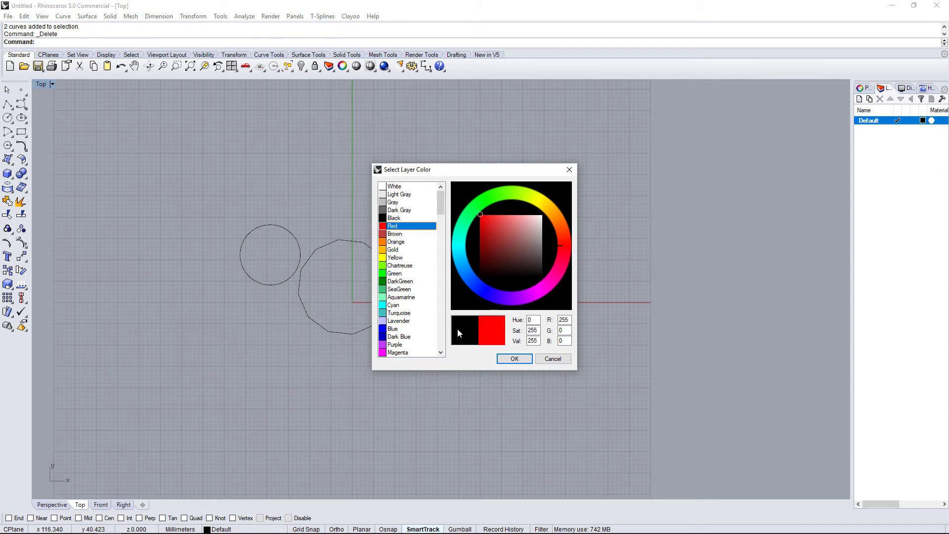
{"action": "left_click", "coordinate": [512, 358]}
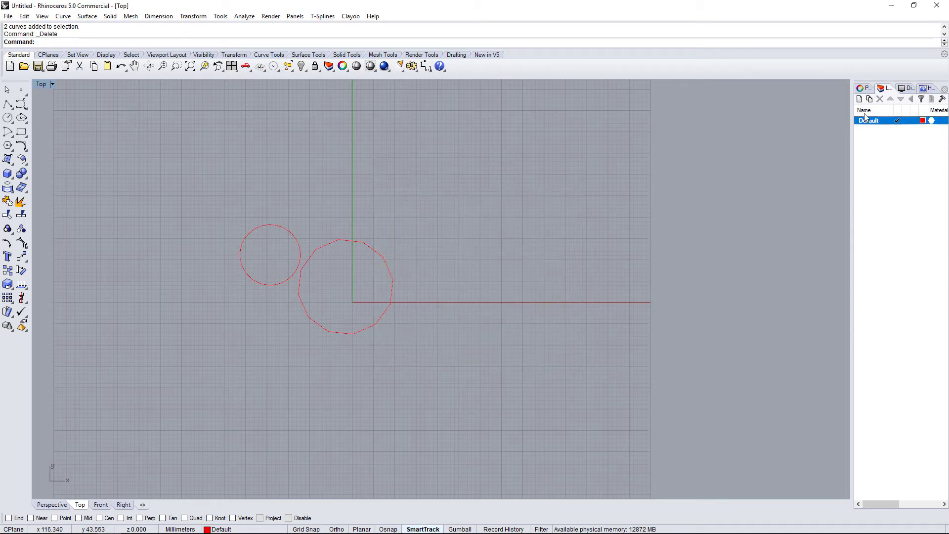
{"action": "left_click", "coordinate": [877, 122]}
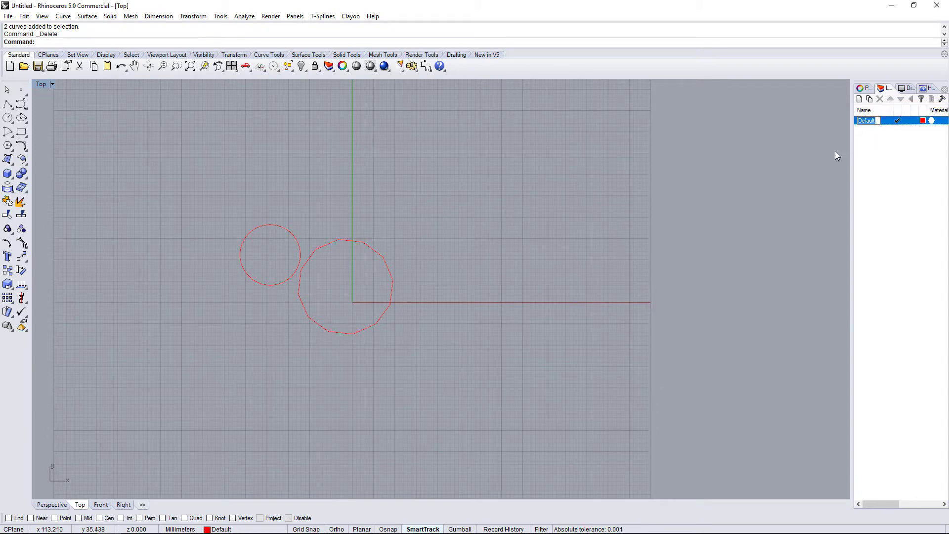
{"action": "type", "text": "Line"}
{"action": "key", "text": "Return"}
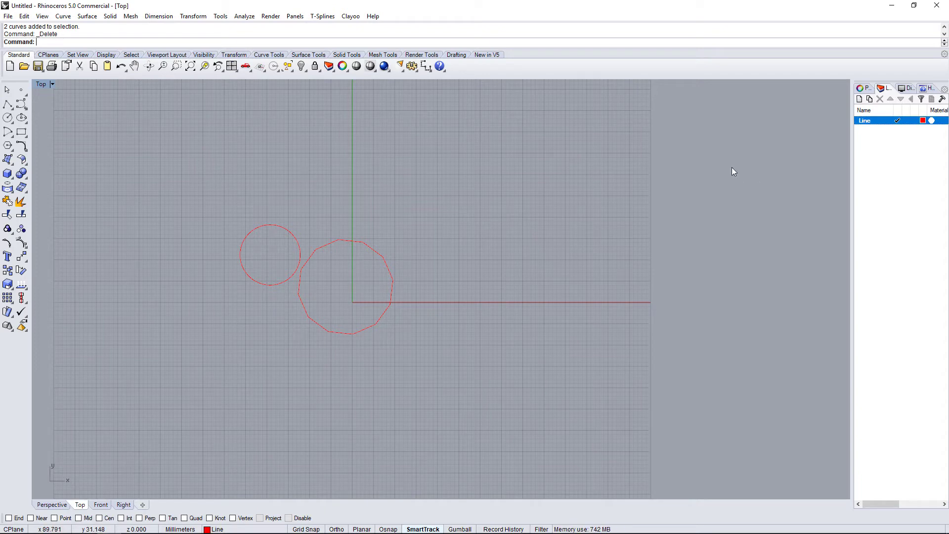
Create a new layer named Main Lines
{"action": "left_click", "coordinate": [860, 99]}
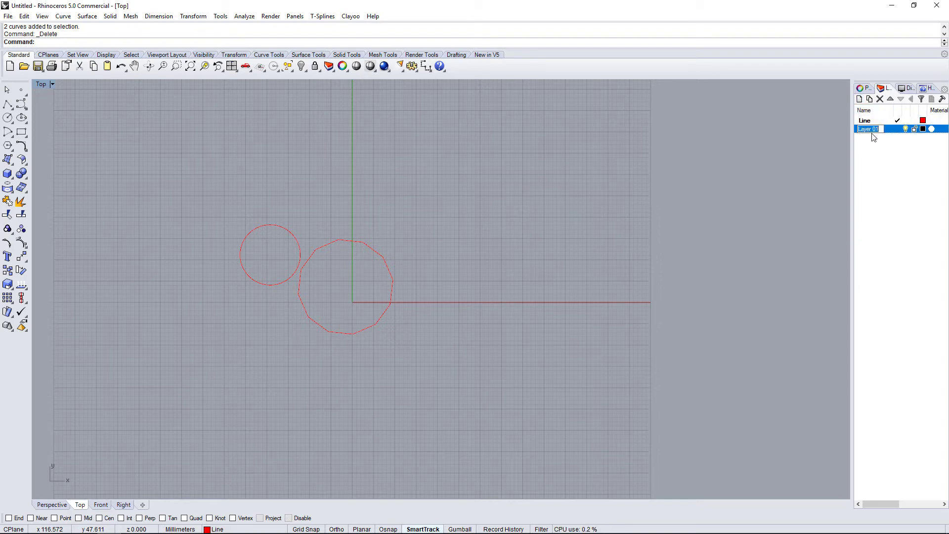
{"action": "key", "text": "BackSpace"}
{"action": "type", "text": "Main Lines"}
{"action": "key", "text": "Return"}
Try several swatches for the Main Lines layer color and set it to Green
{"action": "left_click", "coordinate": [922, 129]}
{"action": "left_click", "coordinate": [456, 245]}
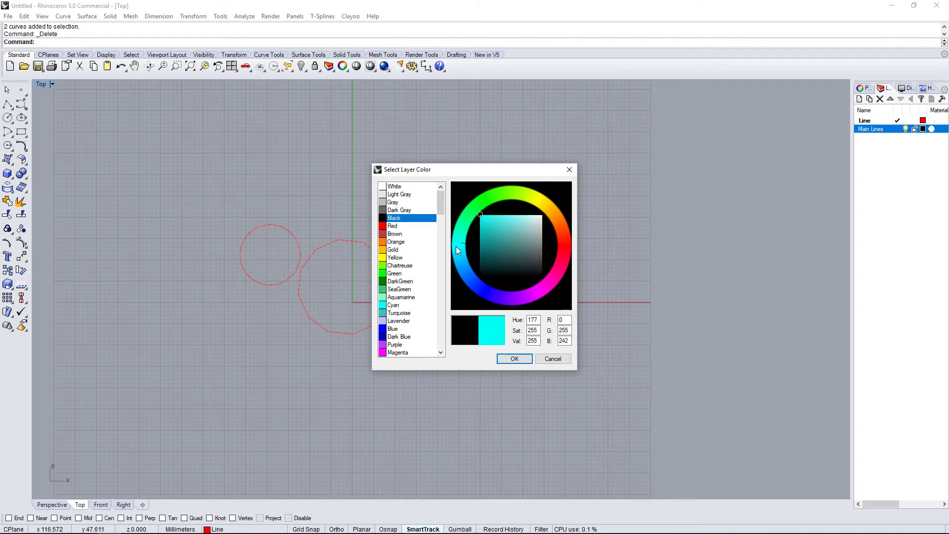
{"action": "left_click", "coordinate": [404, 226]}
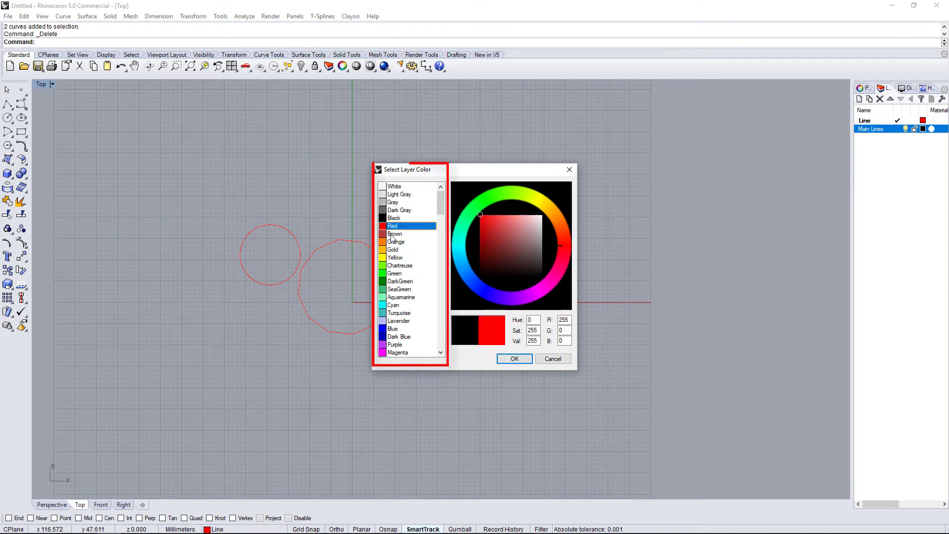
{"action": "left_click", "coordinate": [396, 250]}
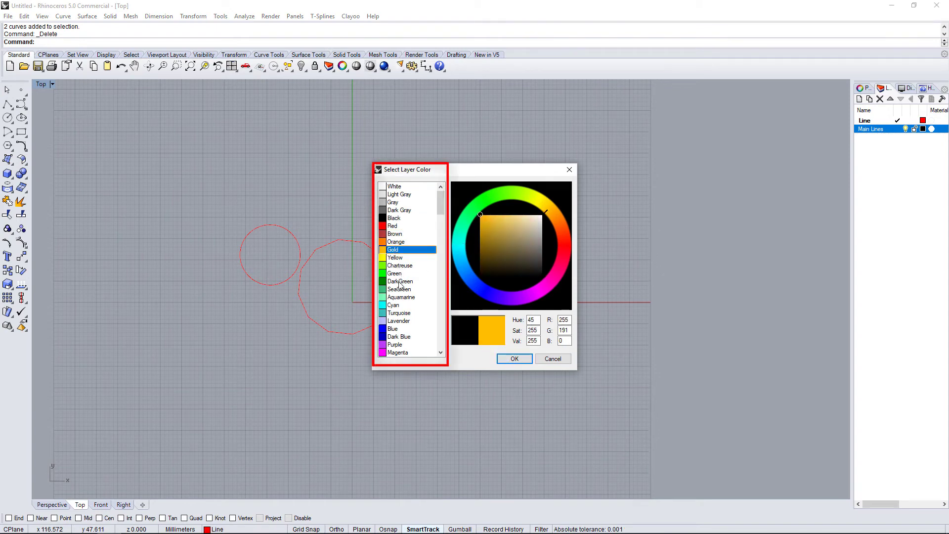
{"action": "left_click", "coordinate": [396, 273]}
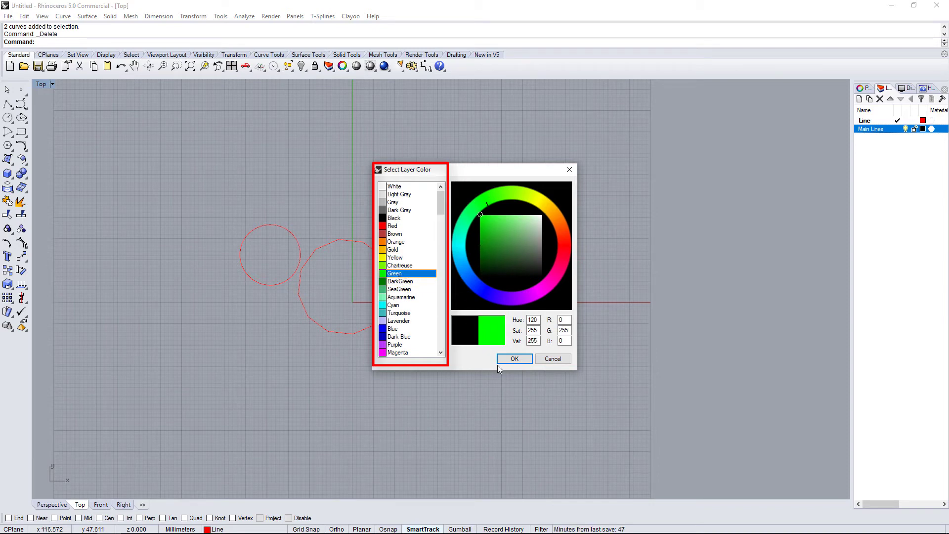
{"action": "left_click", "coordinate": [514, 358]}
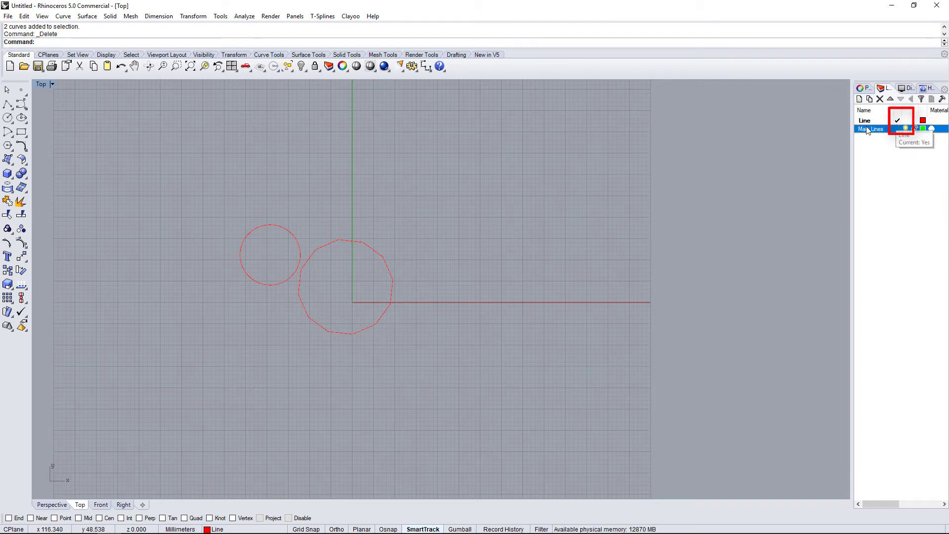
Draw a circle of about 8.5 mm radius above the polygon with Main Lines highlighted but Line current, and delete it
{"action": "left_click", "coordinate": [897, 121]}
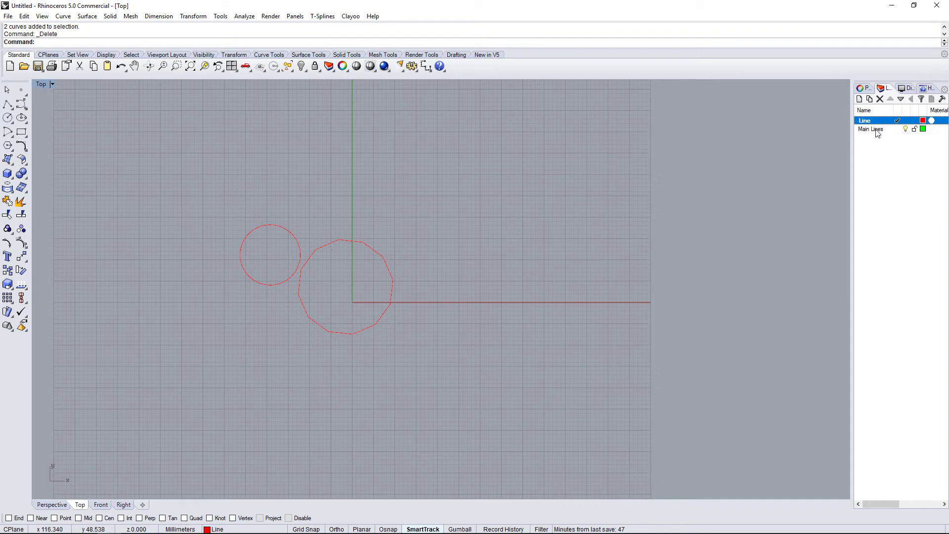
{"action": "left_click", "coordinate": [875, 130]}
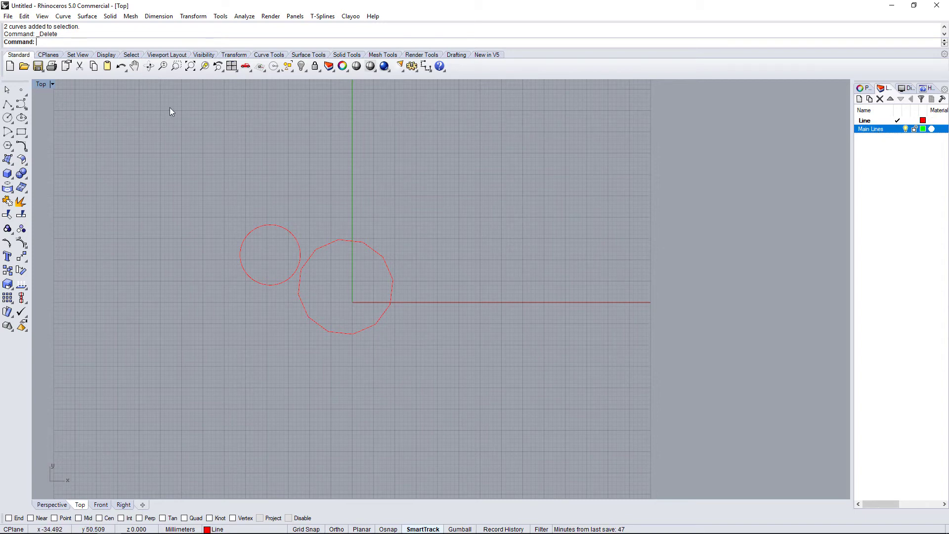
{"action": "left_click", "coordinate": [7, 118]}
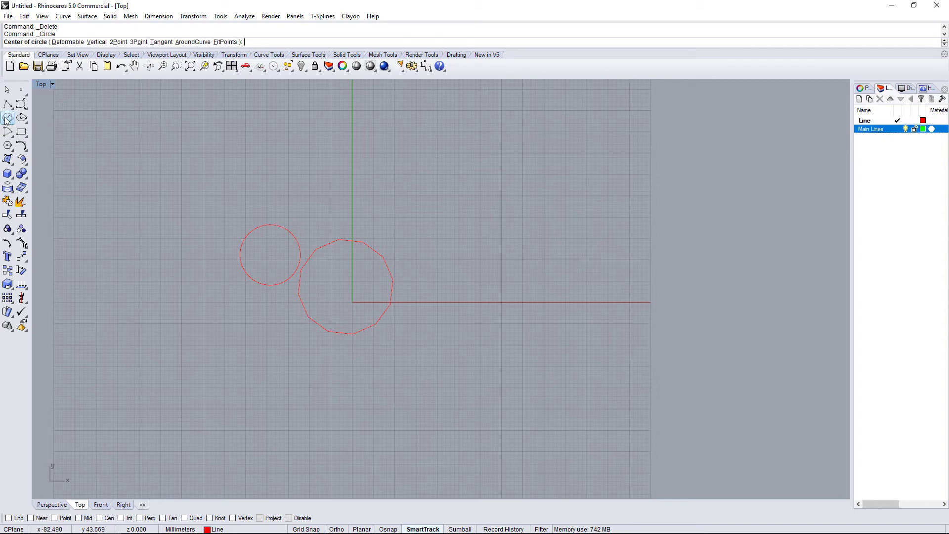
{"action": "left_click", "coordinate": [413, 149]}
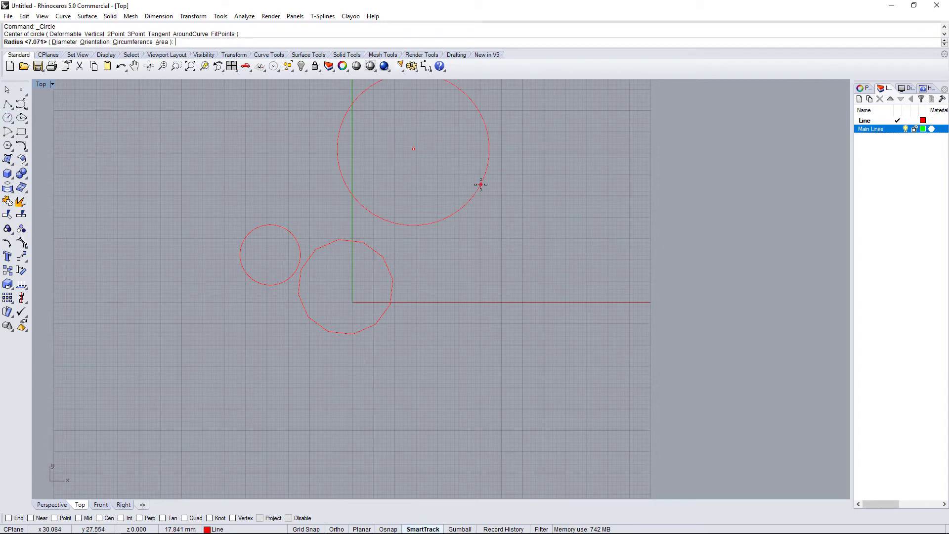
{"action": "left_click", "coordinate": [445, 165]}
{"action": "left_click", "coordinate": [448, 157]}
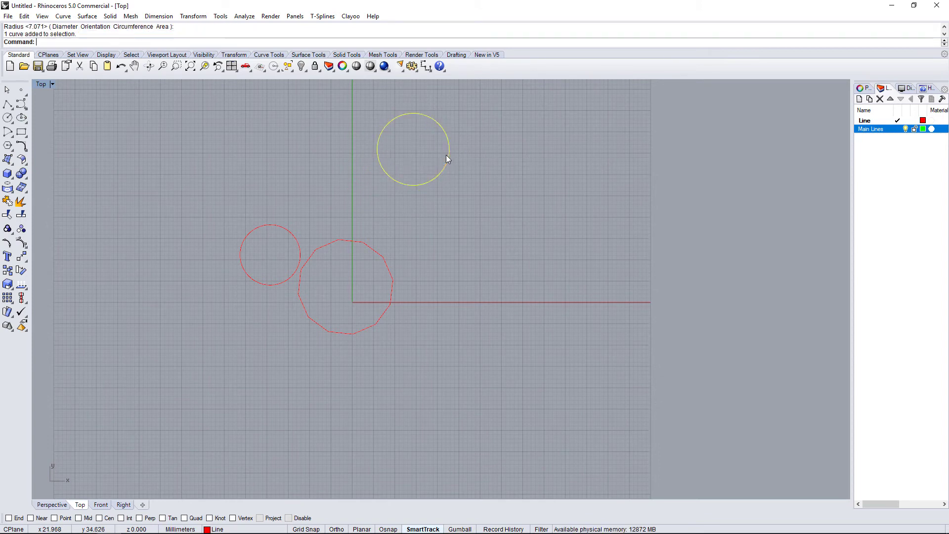
{"action": "key", "text": "Delete"}
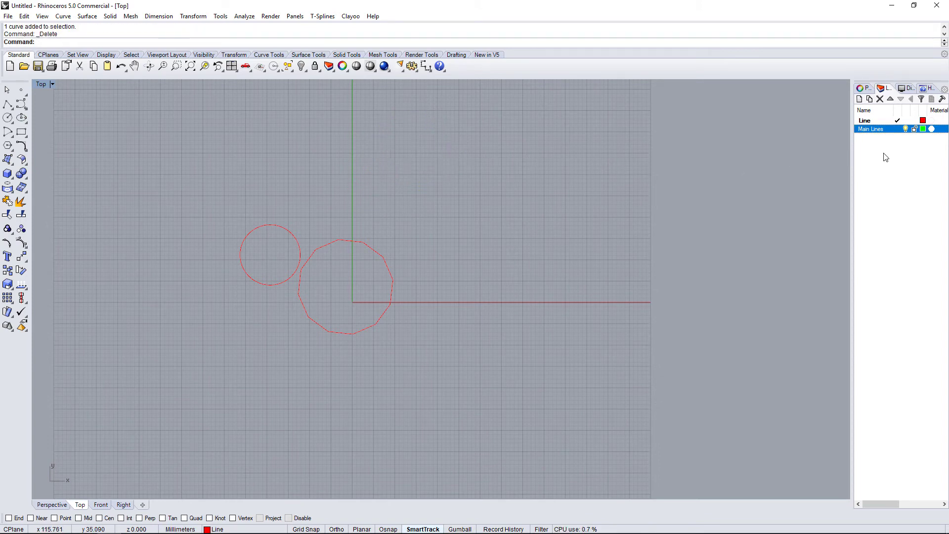
Make Main Lines the current layer and draw a corner-to-corner rectangle above the x axis, beside the y axis
{"action": "left_click", "coordinate": [898, 129]}
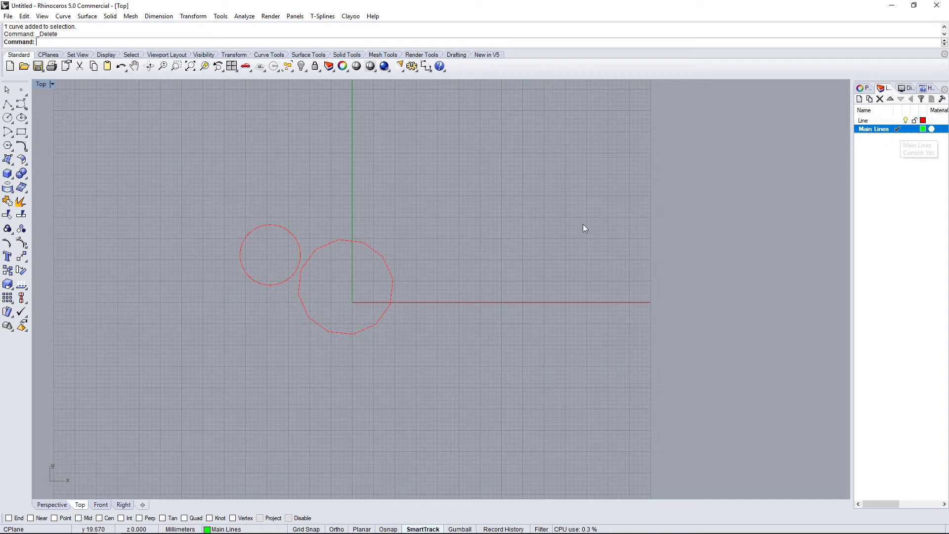
{"action": "left_click", "coordinate": [21, 133]}
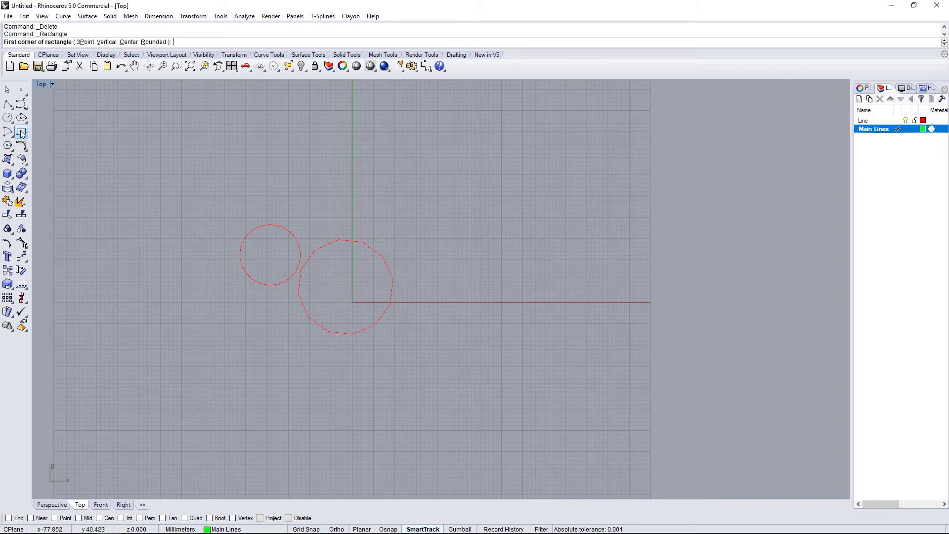
{"action": "left_click", "coordinate": [397, 155]}
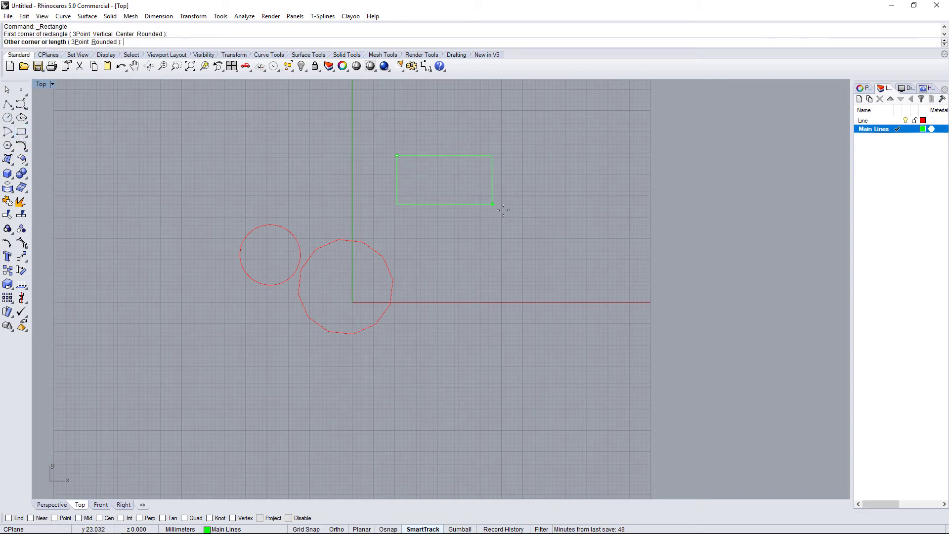
{"action": "left_click", "coordinate": [553, 241]}
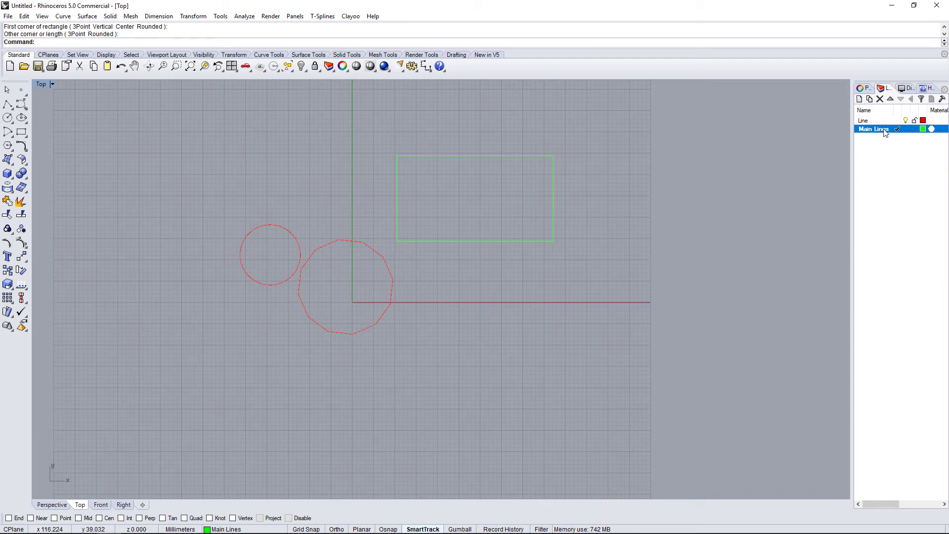
Move the rectangle to the Line layer with Change Object Layer
{"action": "left_click", "coordinate": [553, 188]}
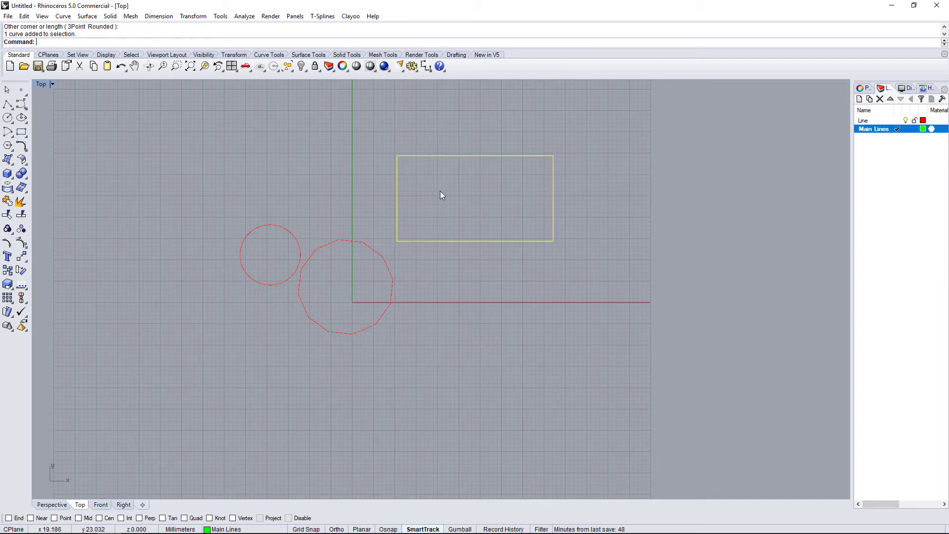
{"action": "left_click", "coordinate": [870, 122]}
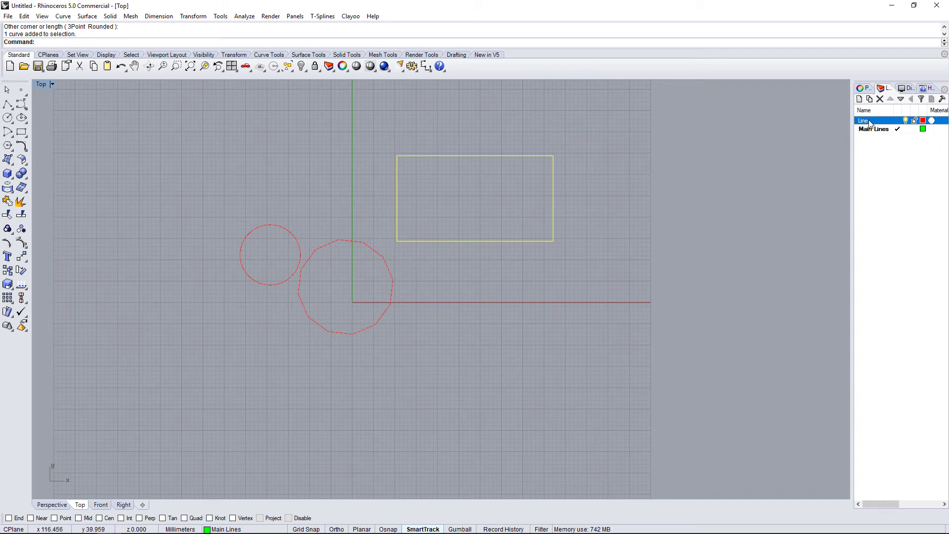
{"action": "right_click", "coordinate": [866, 123]}
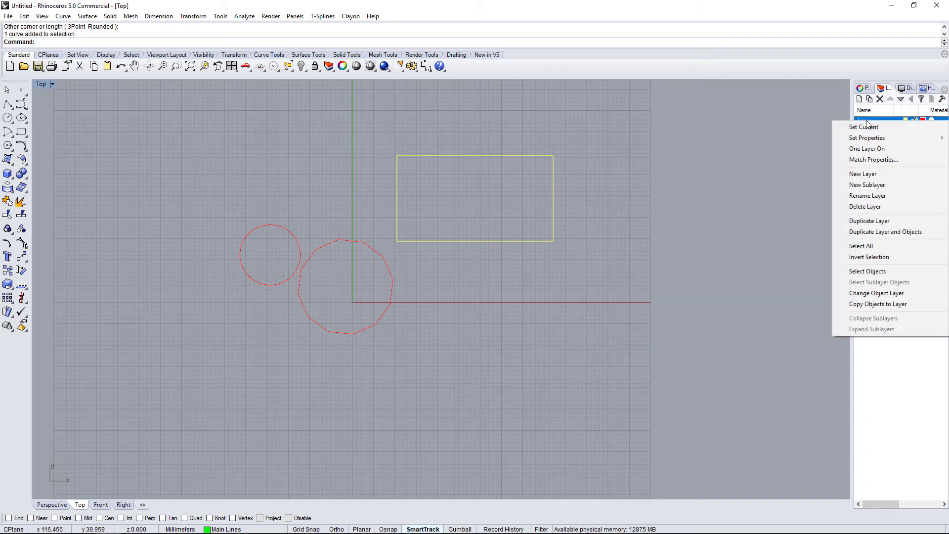
{"action": "left_click", "coordinate": [880, 295]}
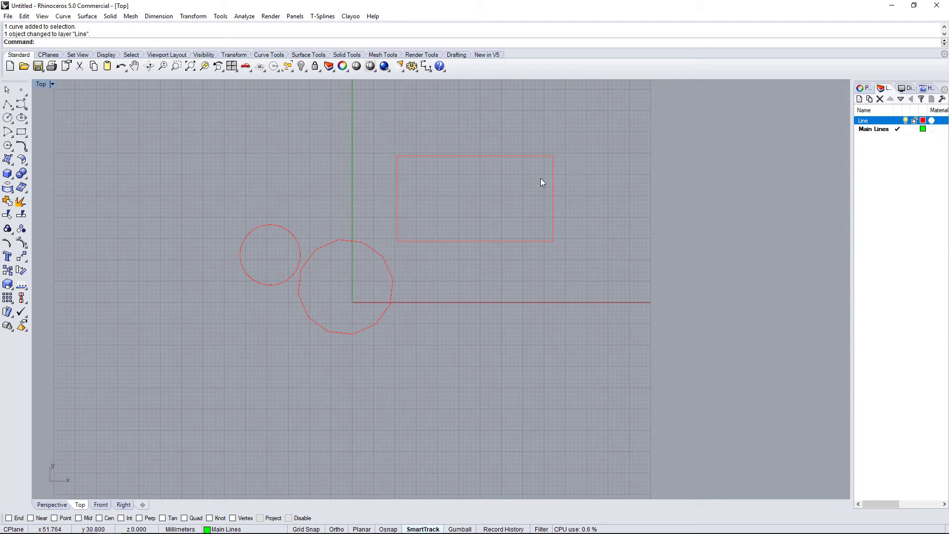
Toggle the Line layer's visibility off and on twice
{"action": "left_click", "coordinate": [906, 121]}
{"action": "left_click", "coordinate": [906, 121]}
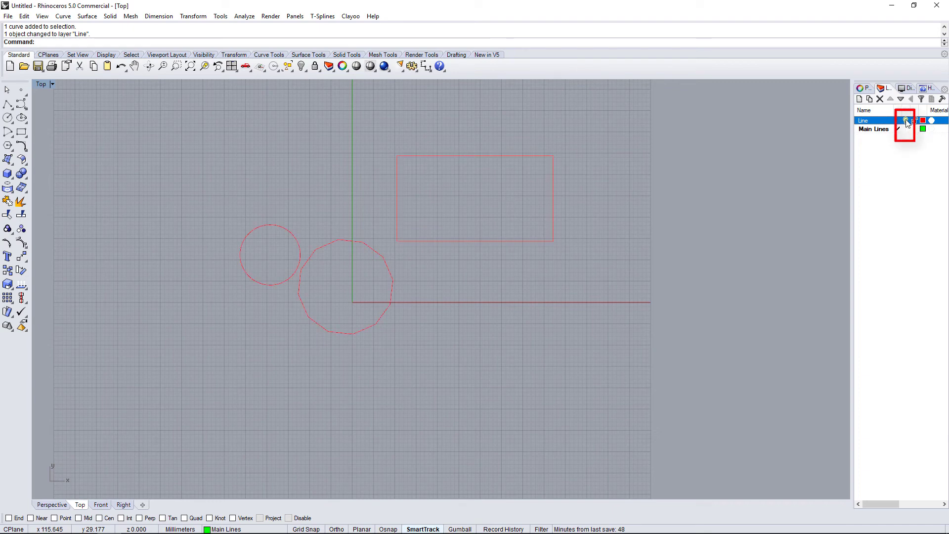
{"action": "left_click", "coordinate": [906, 121]}
{"action": "left_click", "coordinate": [906, 121]}
Draw a circle of about 9 mm radius above the polygon on Main Lines, and hide and reshow the Line layer
{"action": "left_click", "coordinate": [8, 117]}
{"action": "left_click", "coordinate": [334, 134]}
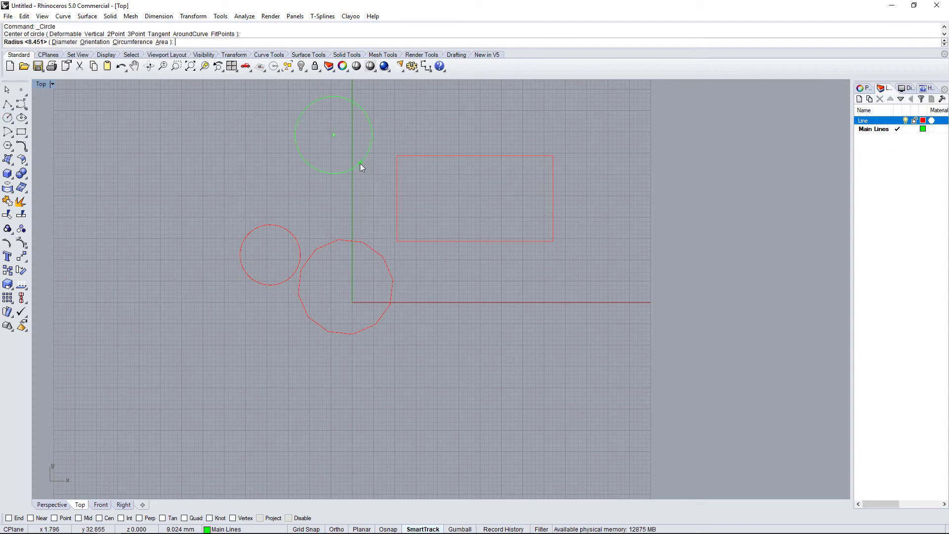
{"action": "left_click", "coordinate": [906, 121]}
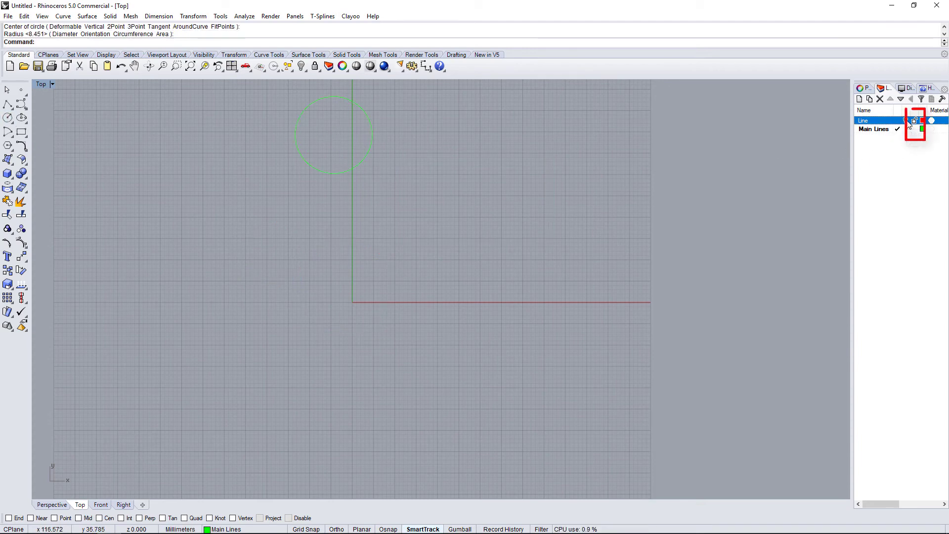
{"action": "left_click", "coordinate": [907, 121]}
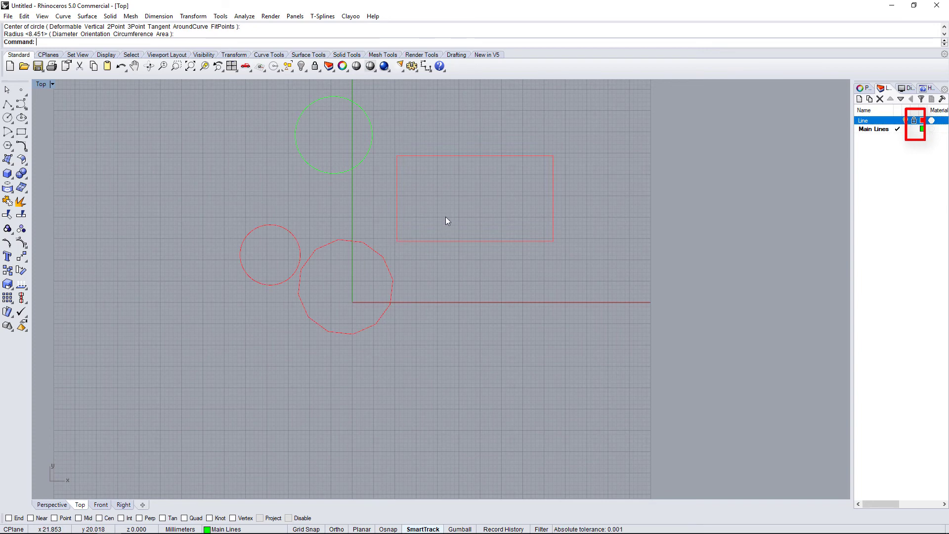
Try to select the rectangle and polygon on the locked Line layer with selection windows
{"action": "left_click_drag", "start_coordinate": [619, 173], "coordinate": [372, 352]}
{"action": "left_click_drag", "start_coordinate": [345, 309], "coordinate": [346, 306]}
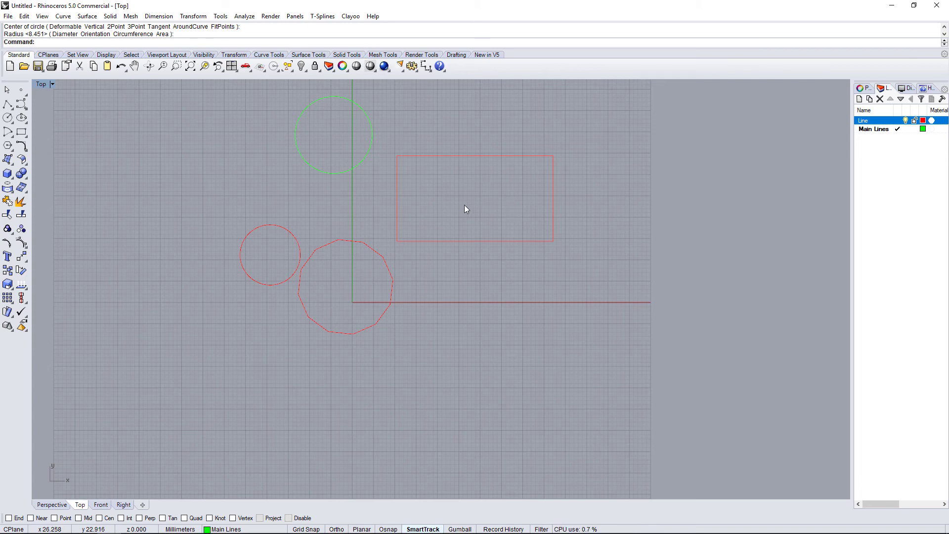
Save the model to the Desktop as a Rhino 5 3D model named 1_creating lines
{"action": "left_click", "coordinate": [8, 16]}
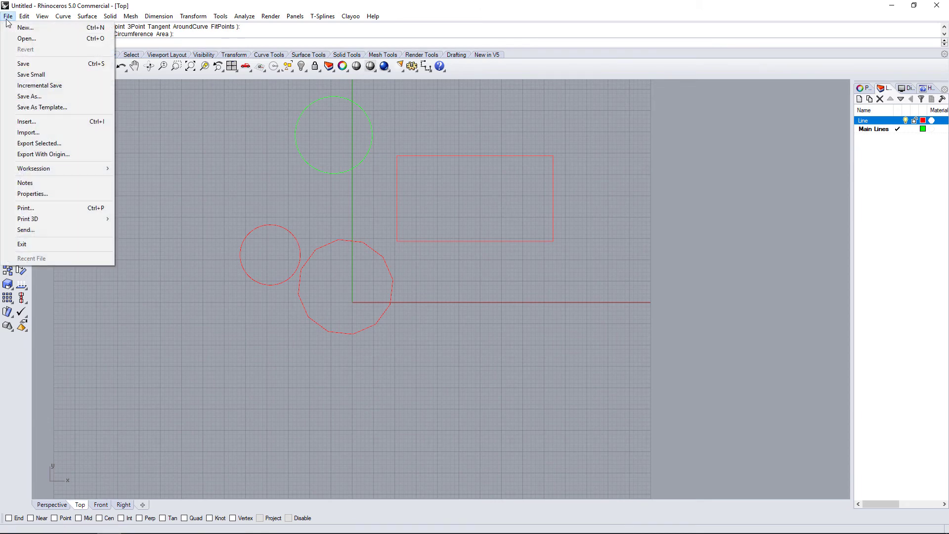
{"action": "left_click", "coordinate": [48, 68]}
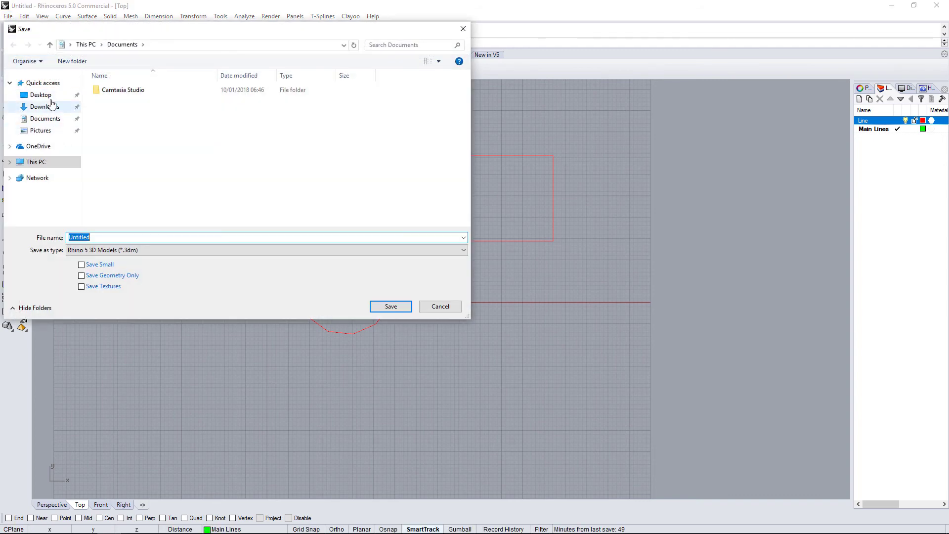
{"action": "left_click", "coordinate": [43, 96]}
{"action": "left_click", "coordinate": [96, 238]}
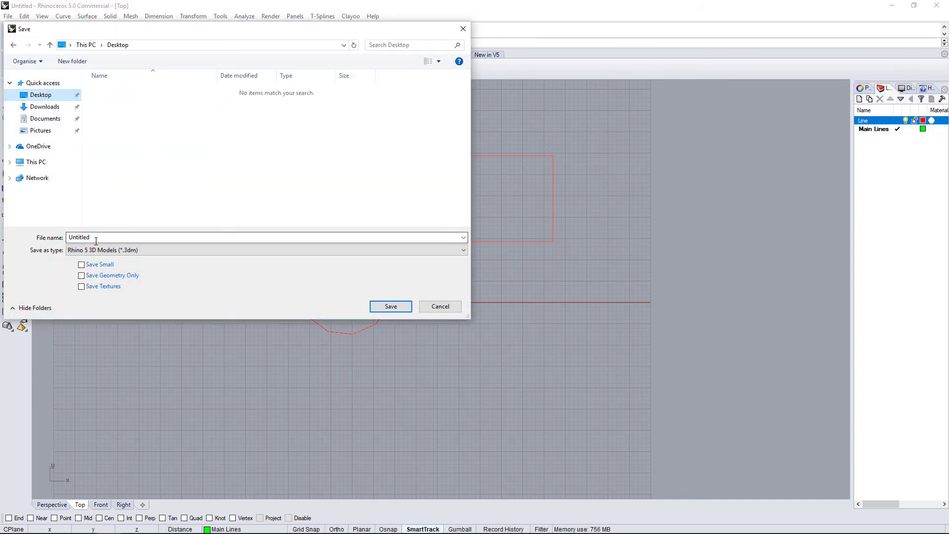
{"action": "left_click_drag", "start_coordinate": [105, 239], "coordinate": [69, 239]}
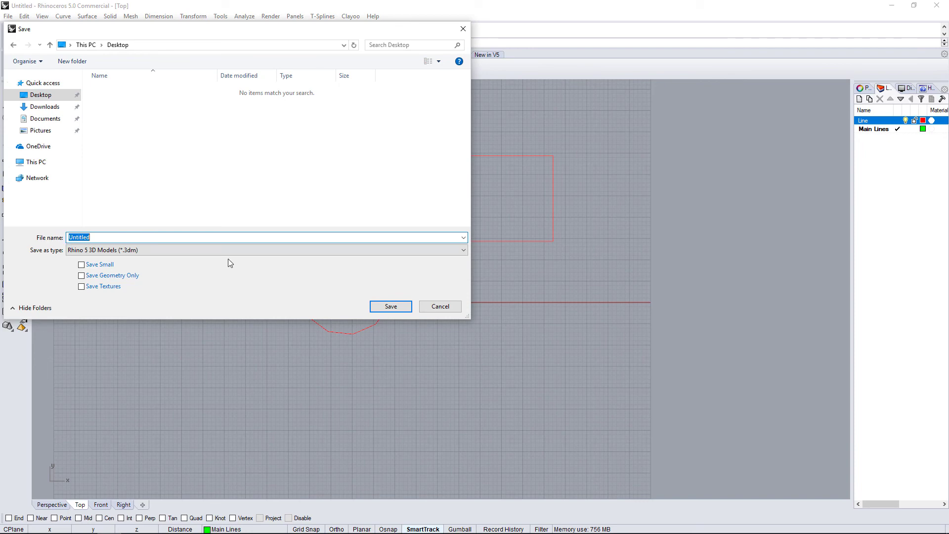
{"action": "type", "text": ")1_creating "}
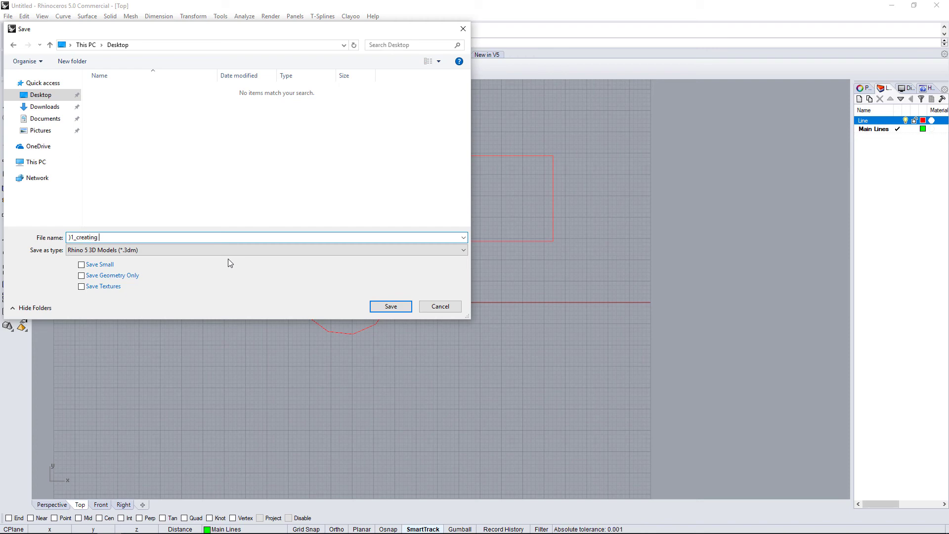
{"action": "type", "text": "lines"}
{"action": "left_click", "coordinate": [390, 307]}
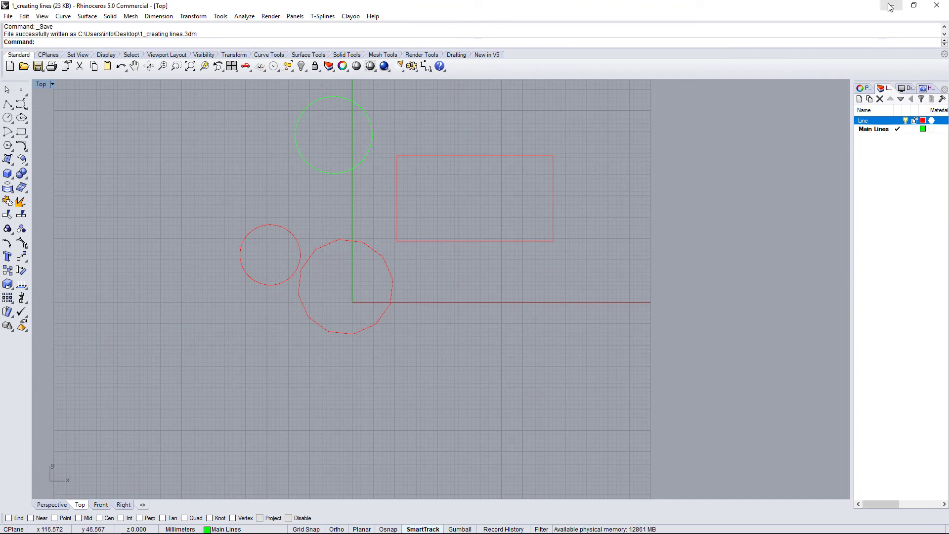
Uncover the desktop to locate the saved 1_creating lines file, and return the modelling window to full size
{"action": "left_click", "coordinate": [910, 11]}
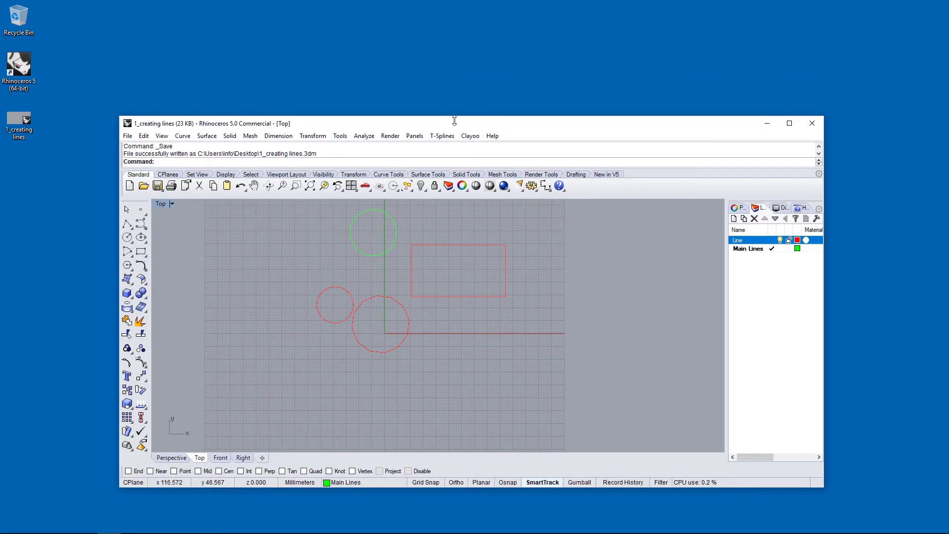
{"action": "left_click_drag", "start_coordinate": [470, 131], "coordinate": [571, 88]}
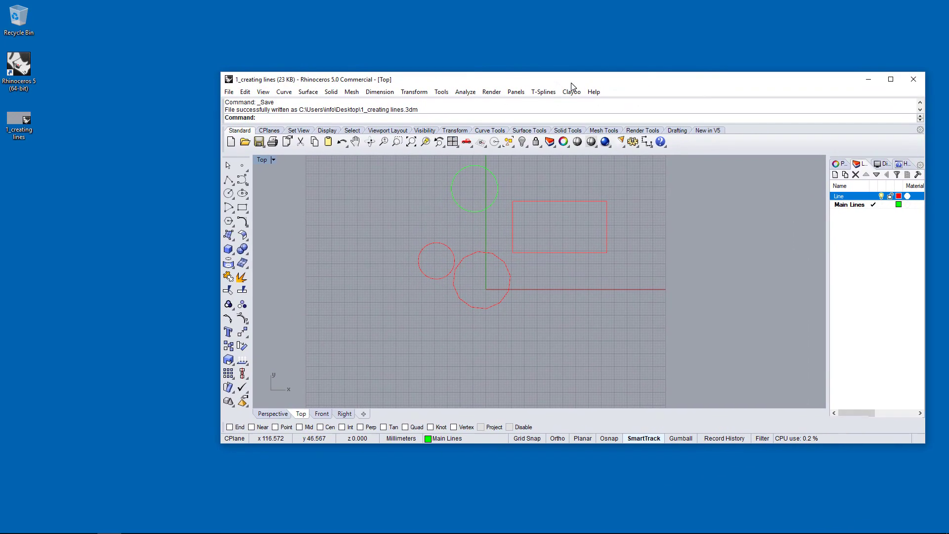
{"action": "left_click", "coordinate": [111, 120]}
{"action": "left_click", "coordinate": [34, 124]}
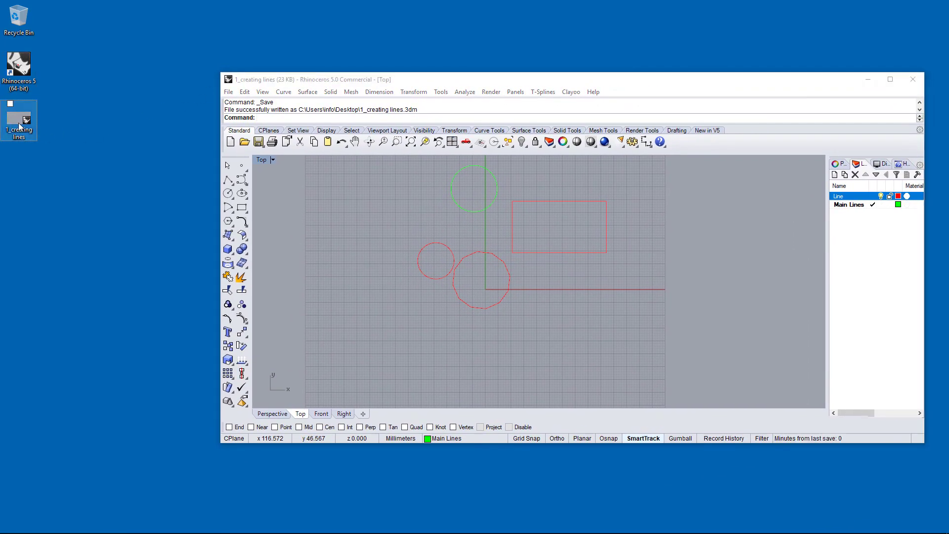
{"action": "left_click_drag", "start_coordinate": [19, 126], "coordinate": [266, 98]}
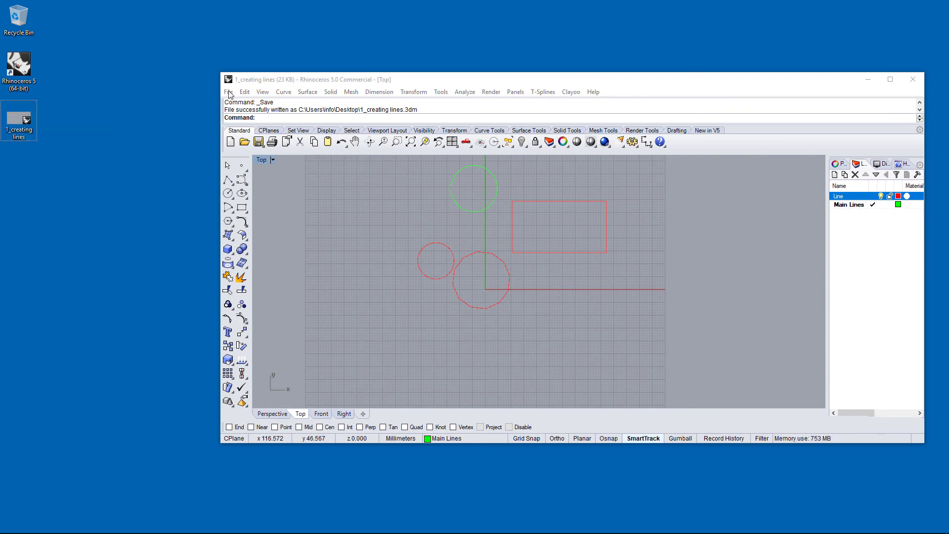
{"action": "left_click", "coordinate": [889, 79]}
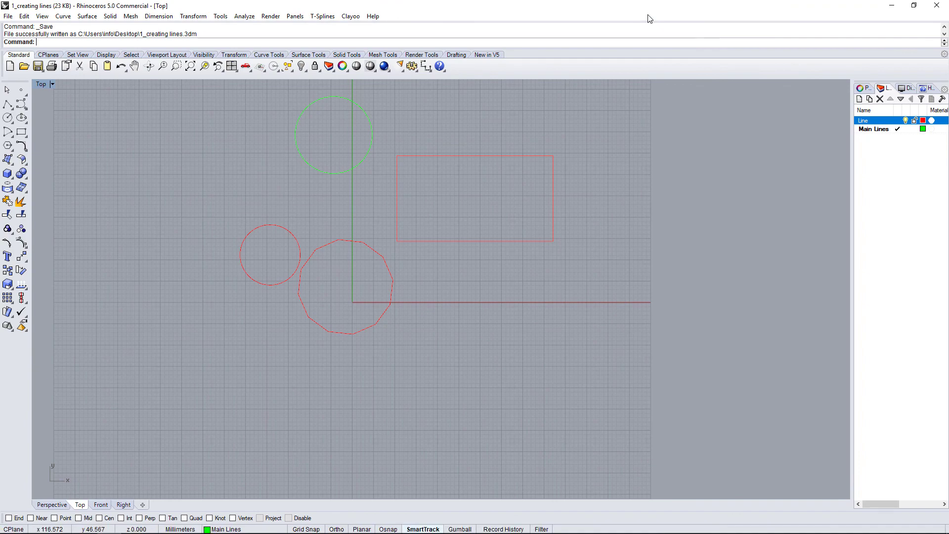
{"action": "double_click", "coordinate": [606, 9]}
{"action": "double_click", "coordinate": [606, 10]}
Open the saved 1_creating lines file from the Desktop
{"action": "left_click", "coordinate": [8, 17]}
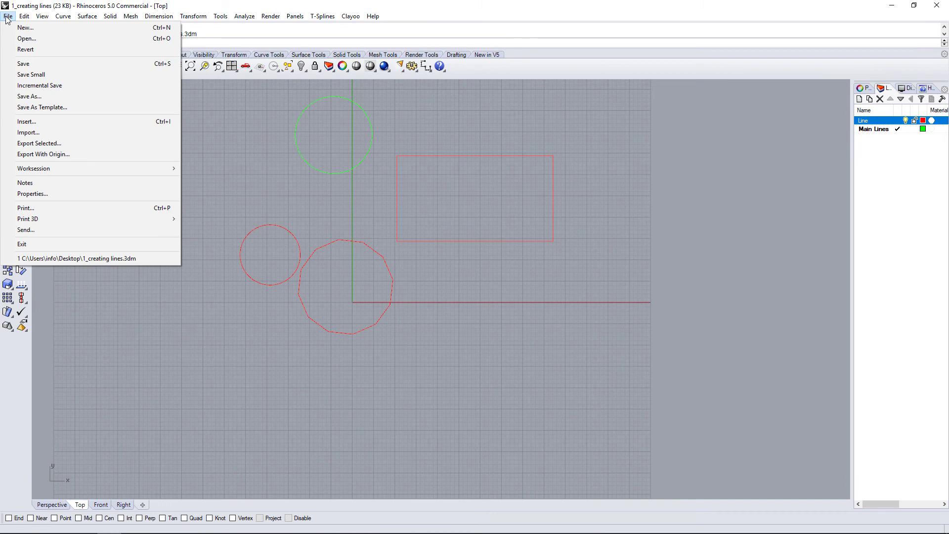
{"action": "left_click", "coordinate": [21, 39]}
{"action": "left_click", "coordinate": [133, 92]}
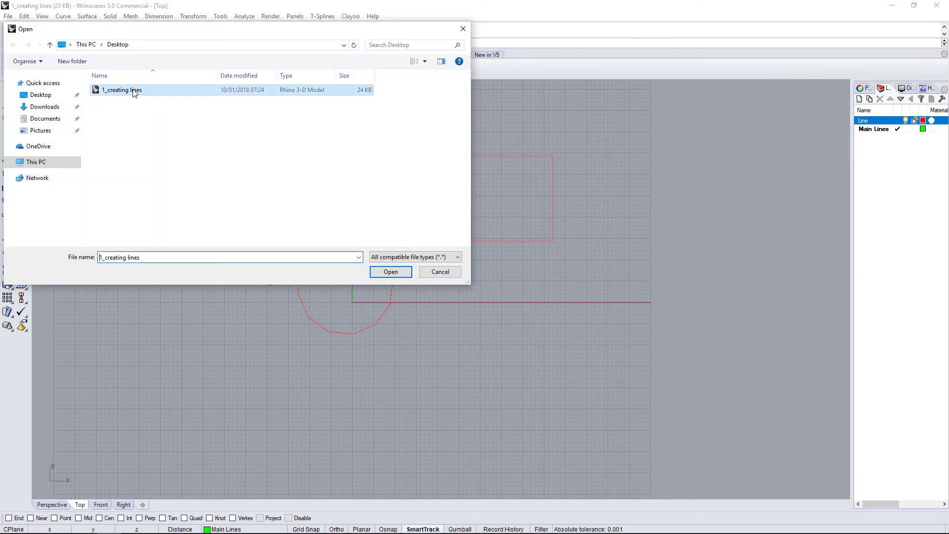
{"action": "double_click", "coordinate": [133, 92]}
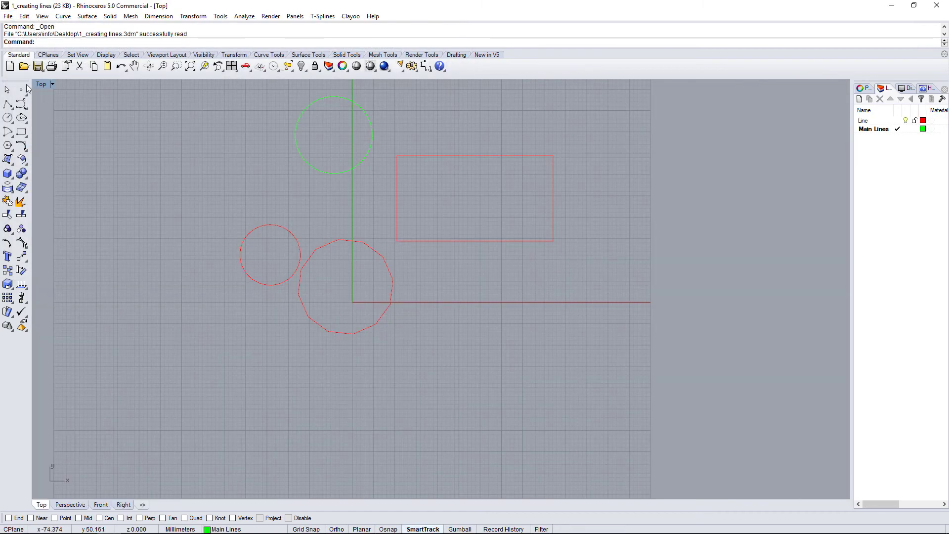